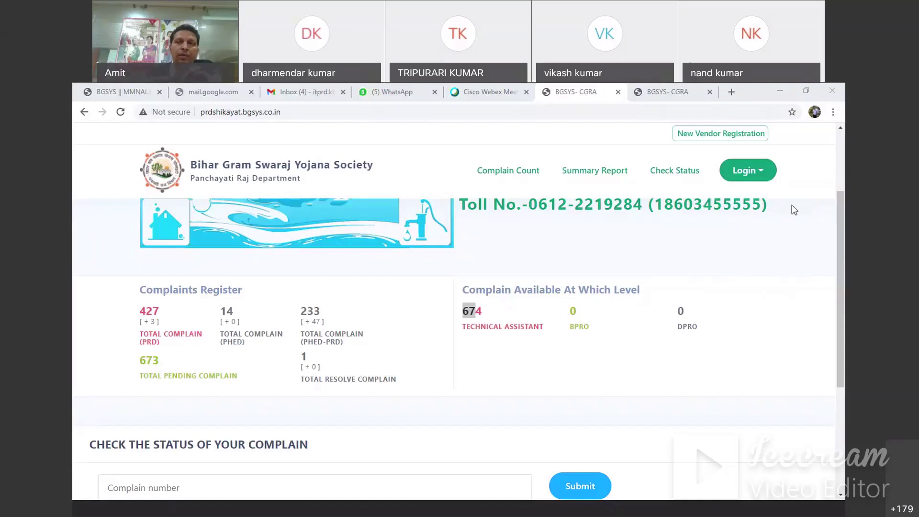
- Open the sign-in page of the Nal Jal grievance portal running on localhost:54052
left_click(747, 170)
left_click(697, 224)
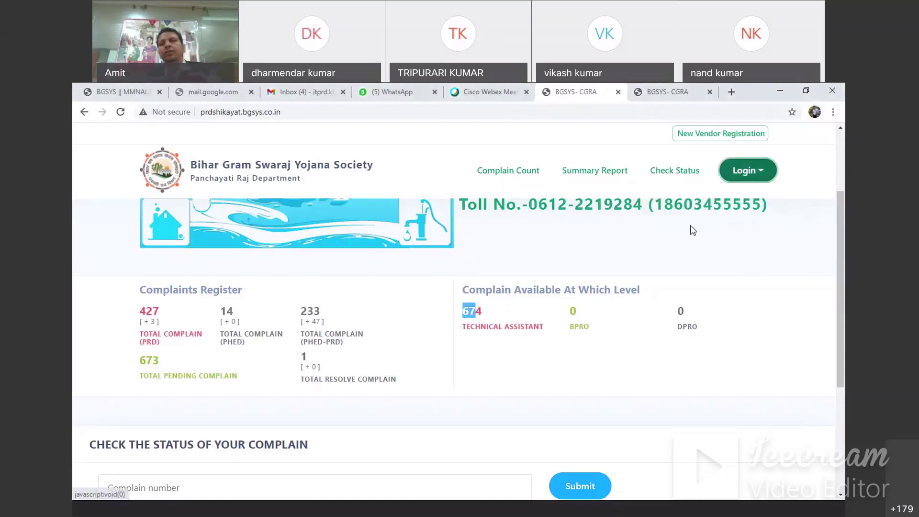
left_click(751, 171)
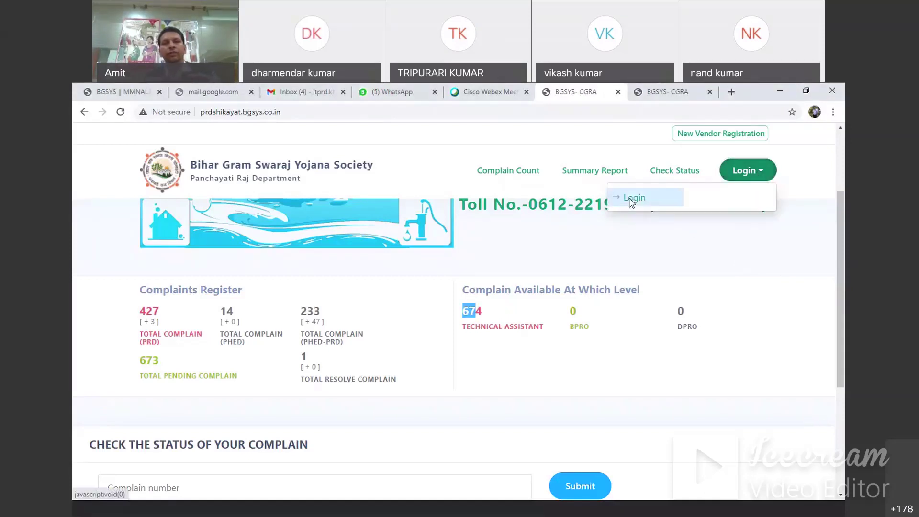
left_click(633, 198)
left_click(762, 173)
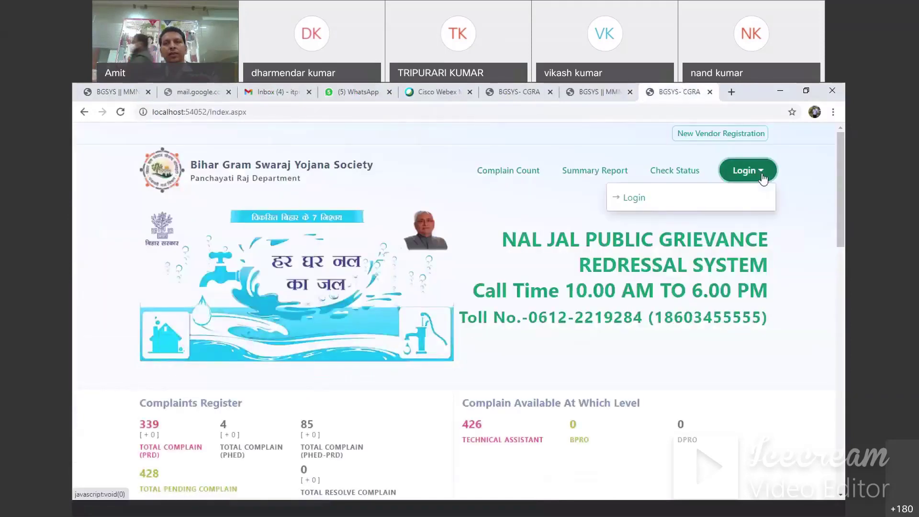
left_click(634, 202)
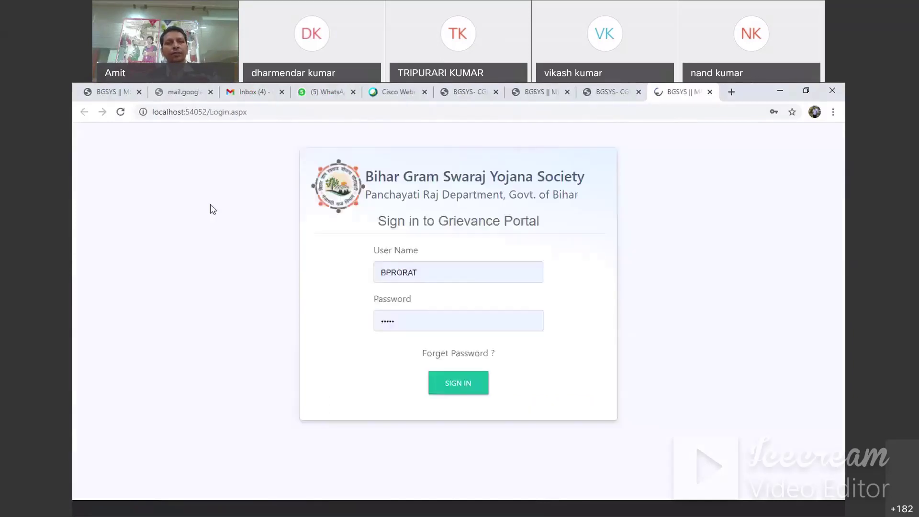
- Sign in to the Grievance Portal with the saved super user name and its password, and dismiss the browser's password warning
double_click(443, 268)
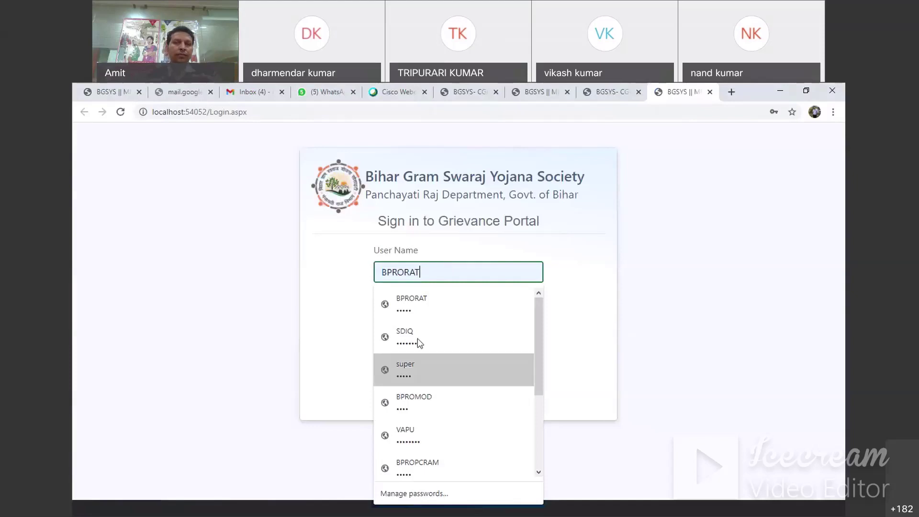
left_click(420, 367)
left_click(468, 383)
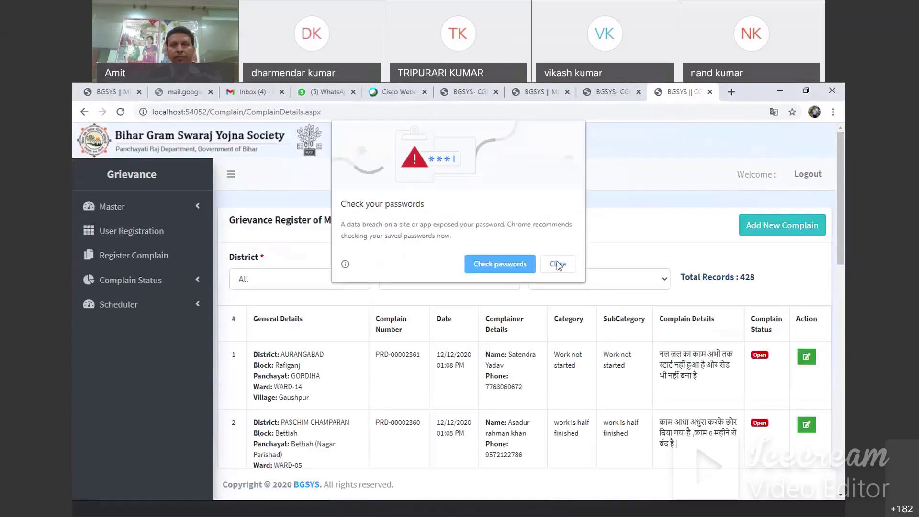
left_click(557, 265)
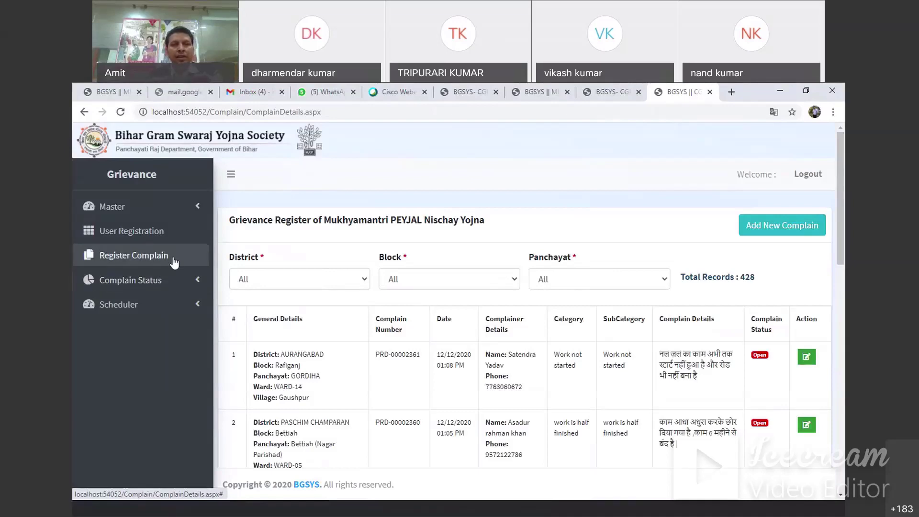
- Filter the grievance register to the district JEHANABAD and the block Ratni Faridpur
scroll(408, 313, "down", 3)
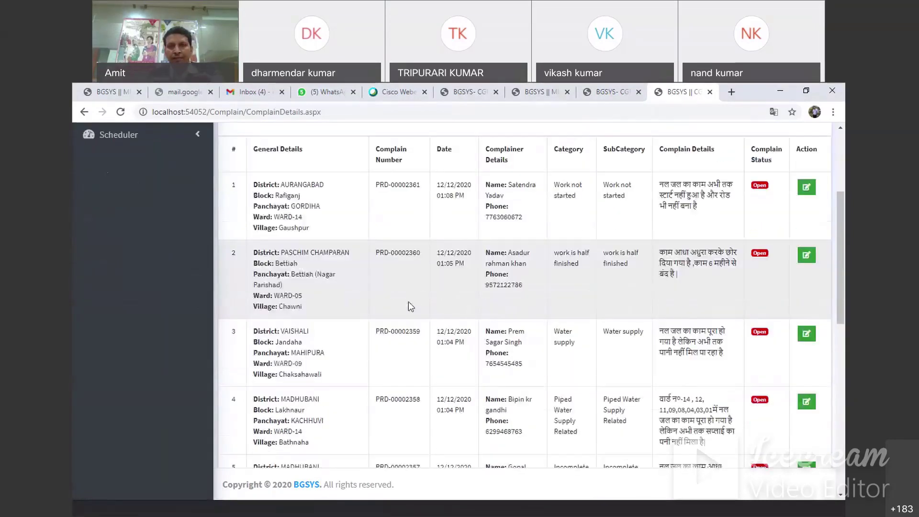
scroll(344, 266, "up", 1)
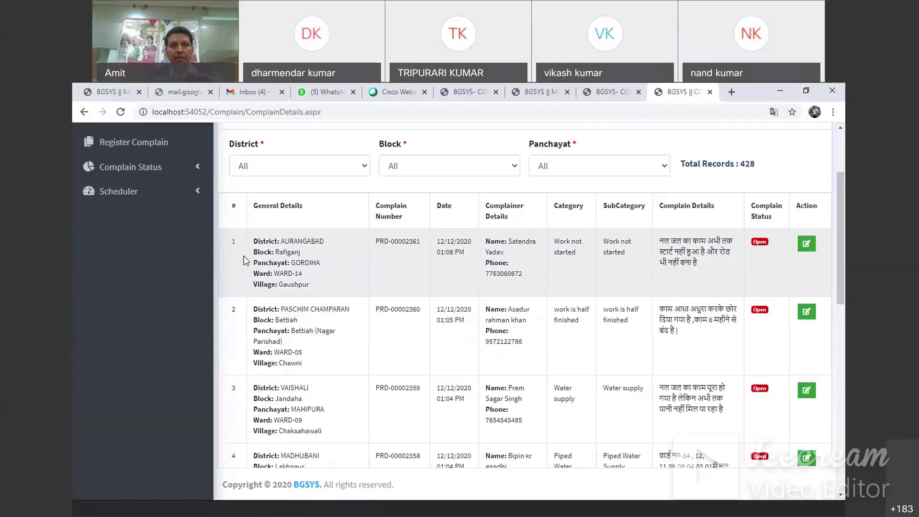
left_click(324, 169)
type("je")
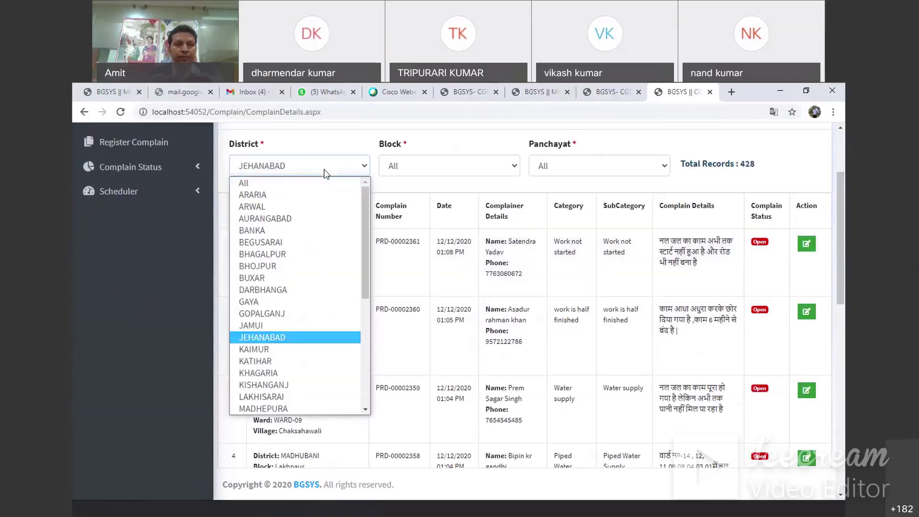
key("Return")
left_click(434, 169)
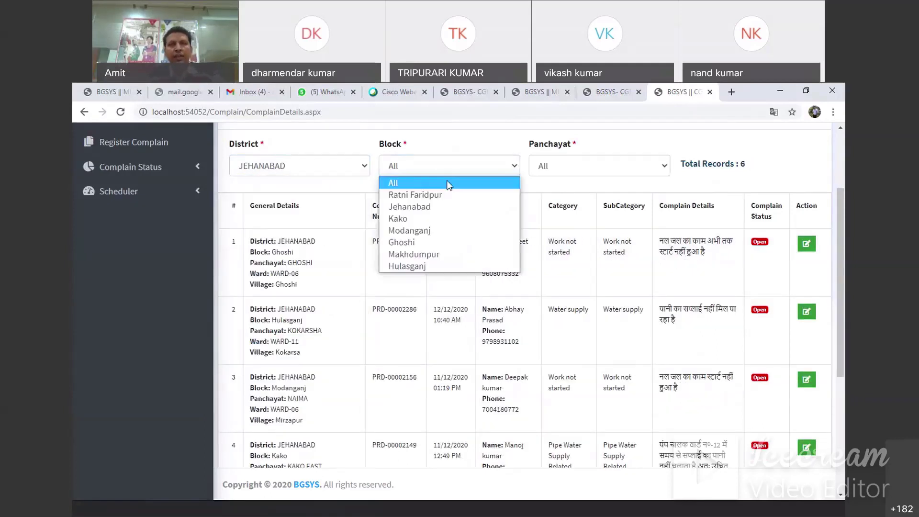
left_click(417, 194)
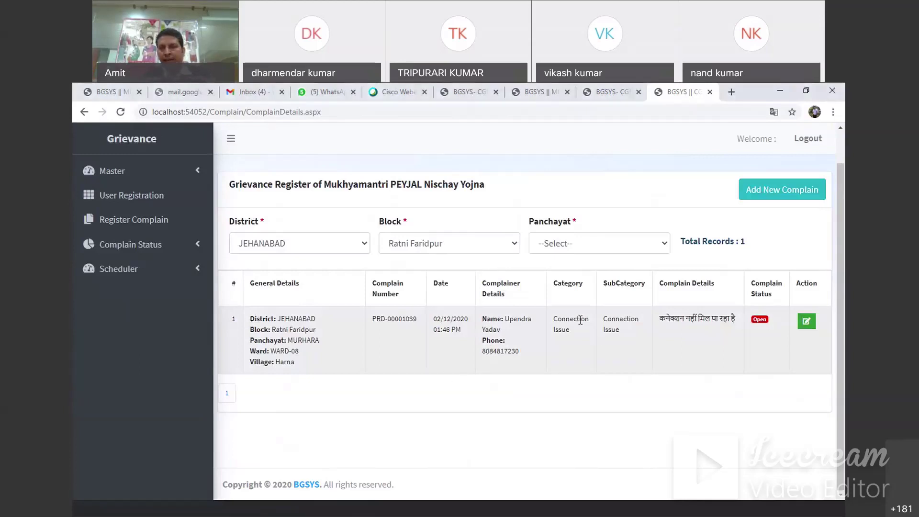
- Review the Ratni Faridpur complaint's description, category, subcategory and location by highlighting each of them in its row
left_click_drag(665, 318, 701, 320)
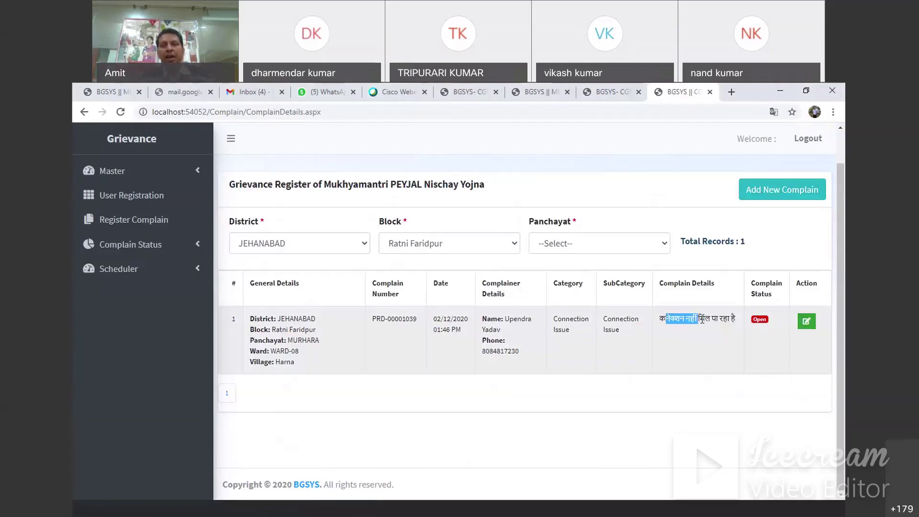
left_click(690, 329)
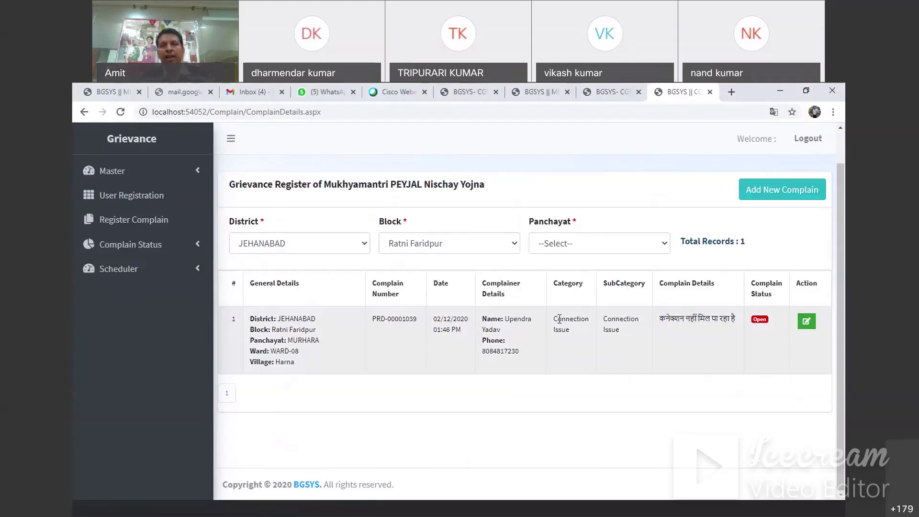
left_click_drag(554, 318, 627, 335)
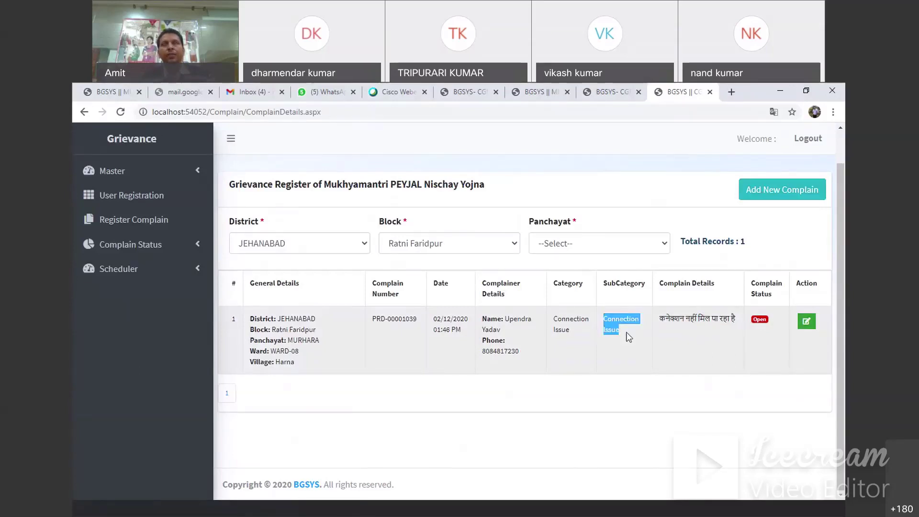
triple_click(687, 320)
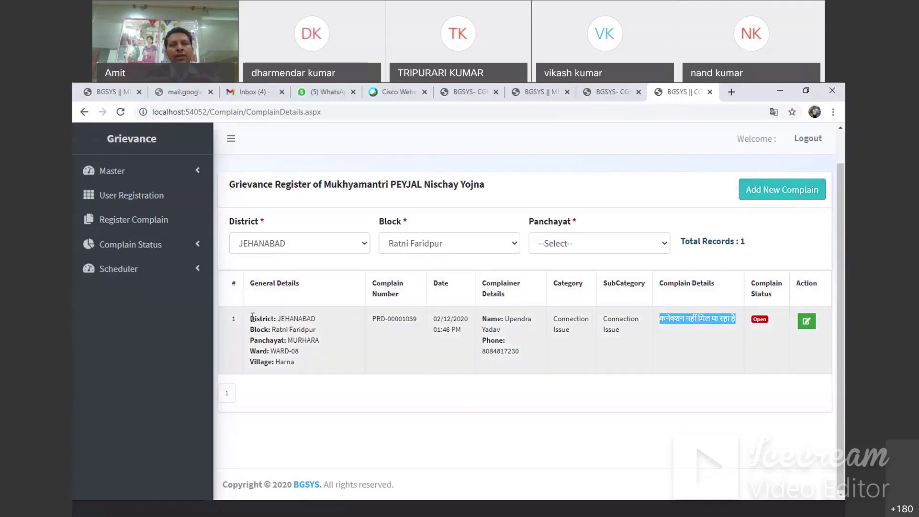
left_click_drag(250, 317, 322, 351)
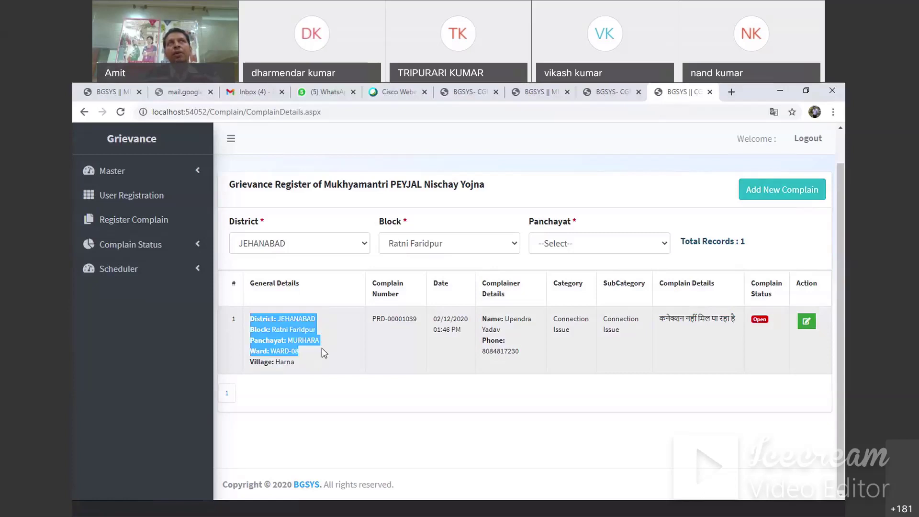
left_click(448, 371)
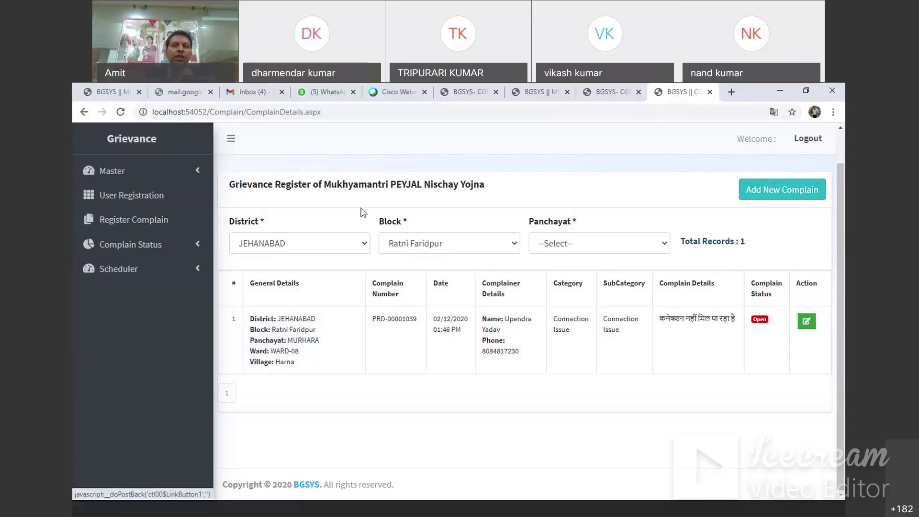
- Look up the registered user for district JEHANABAD, block Ratni Faridpur and panchayat MURHARA in the user registration list
left_click(149, 201)
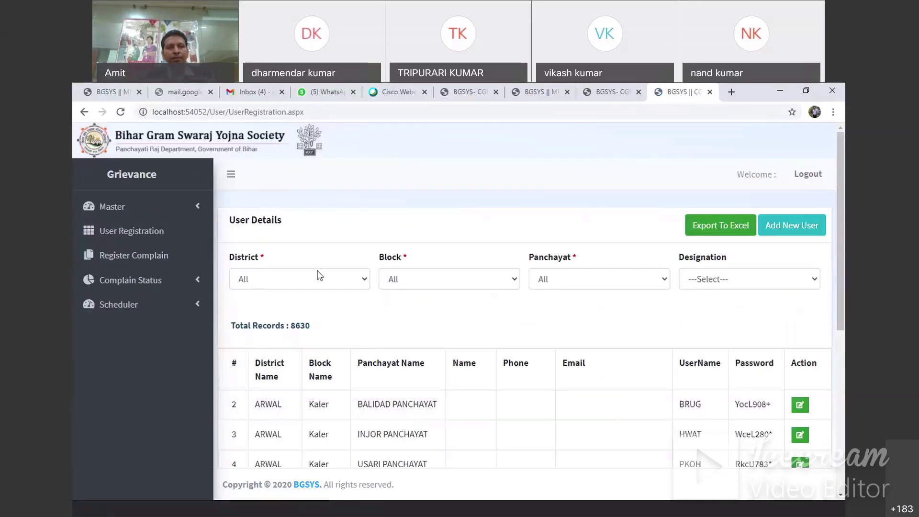
left_click(310, 279)
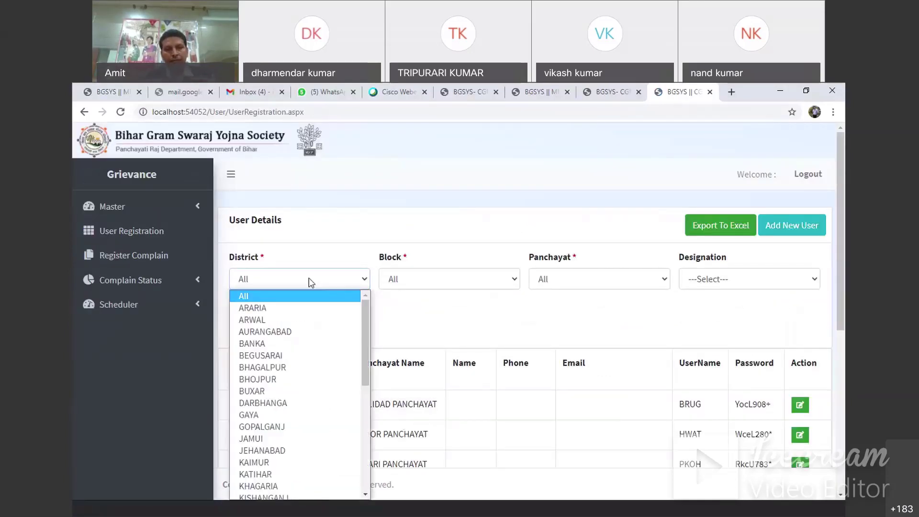
left_click(282, 450)
left_click(480, 280)
left_click(434, 308)
left_click(628, 277)
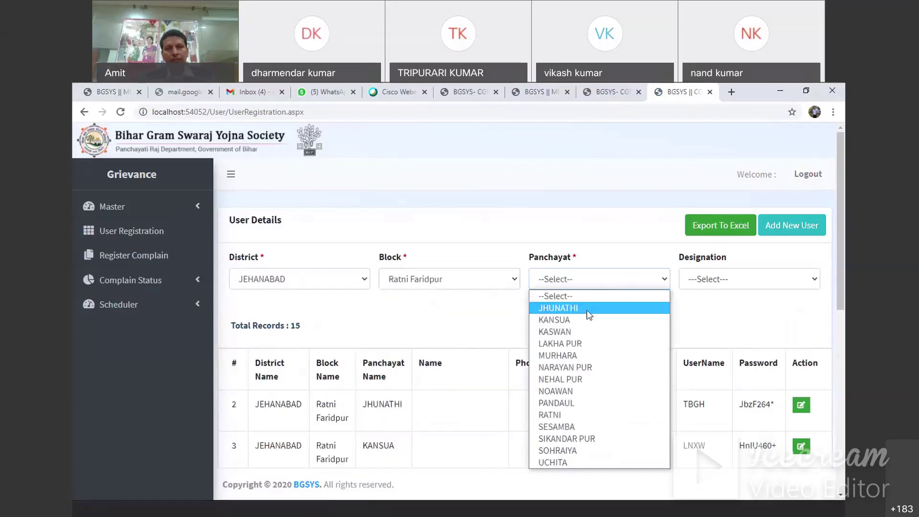
left_click(576, 356)
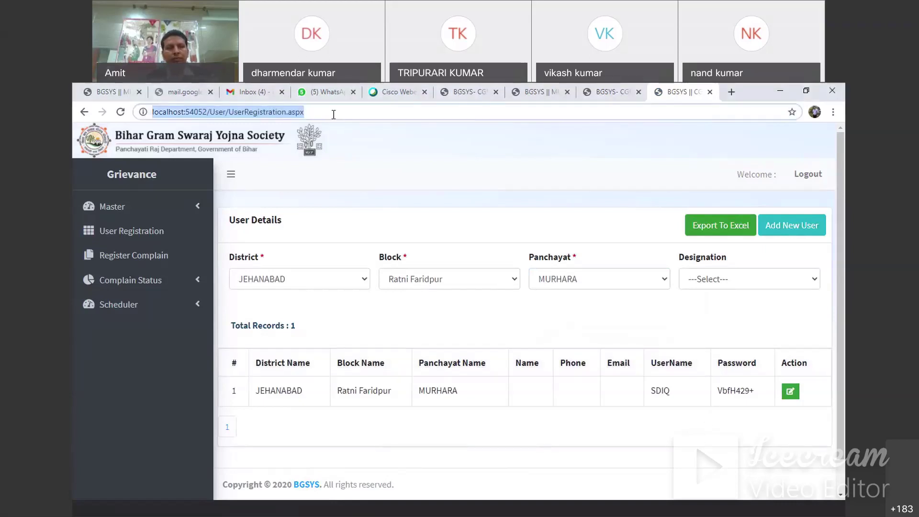
left_click(220, 497)
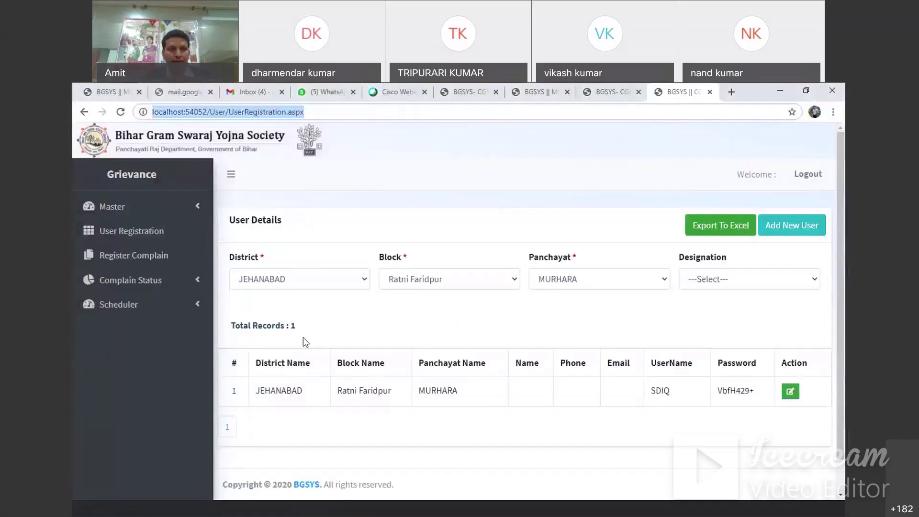
- Return to the complaint register and filter it to the district JEHANABAD, leaving the block on All
left_click(146, 259)
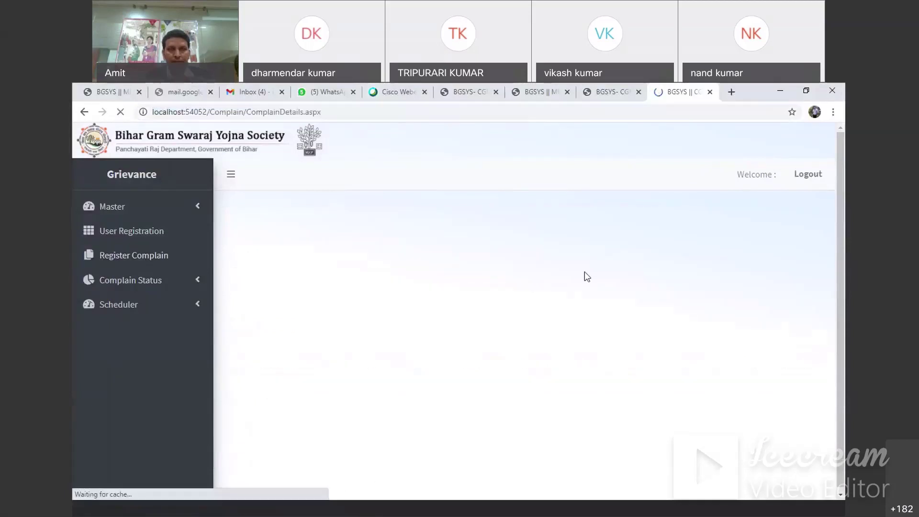
left_click(299, 279)
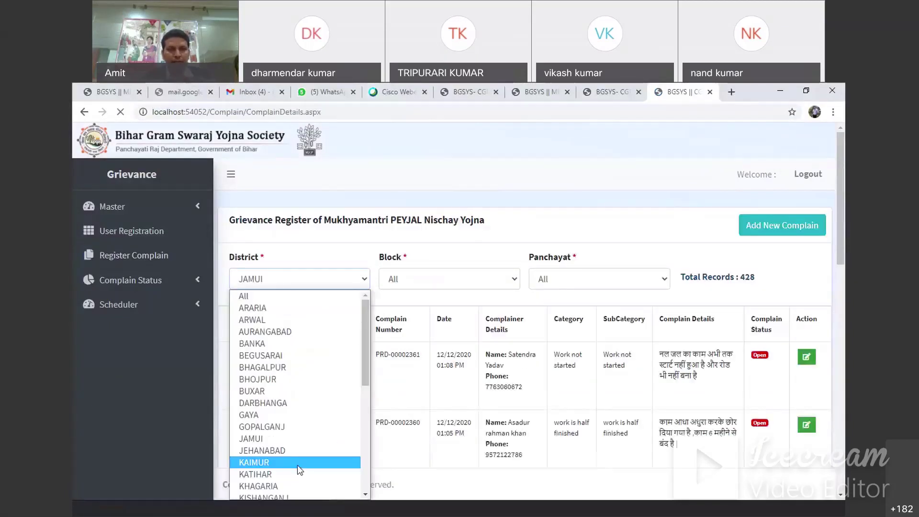
left_click(297, 462)
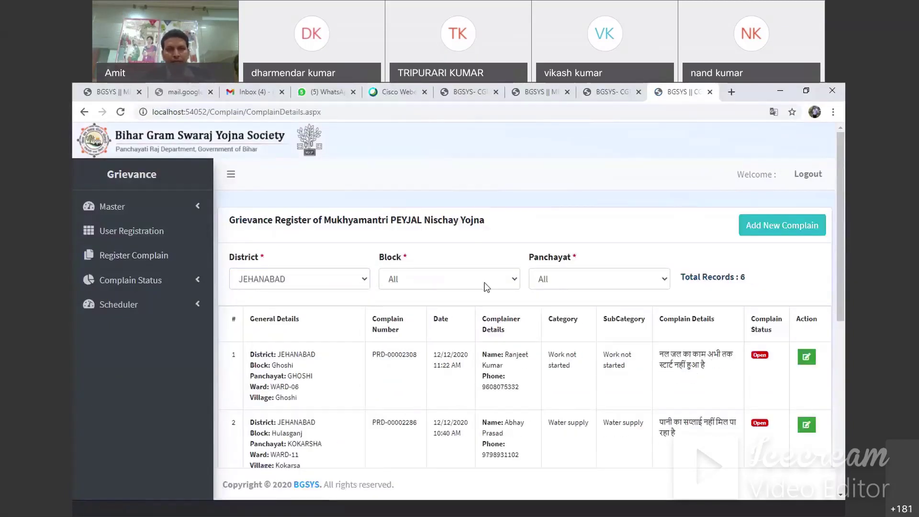
left_click(486, 288)
left_click(608, 313)
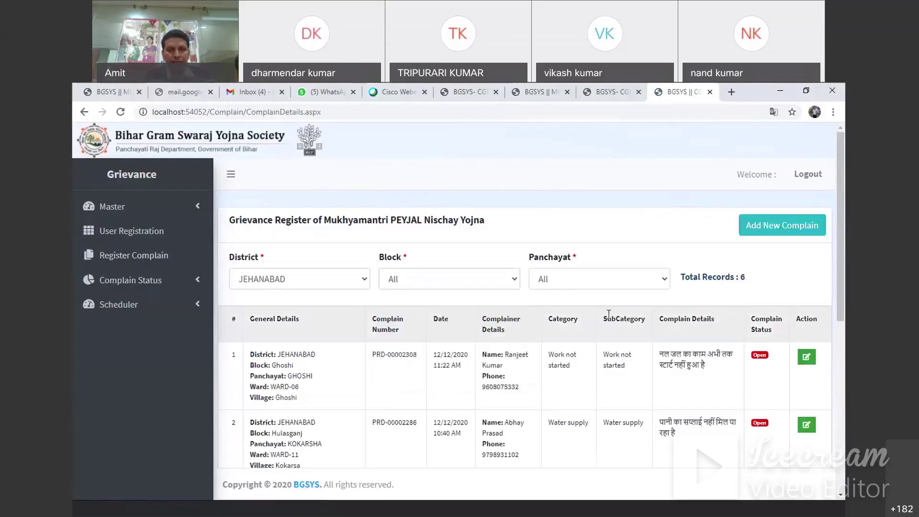
- Look through the JEHANABAD complaints and highlight the block name Modanganj in the sixth complaint
scroll(609, 313, "down", 3)
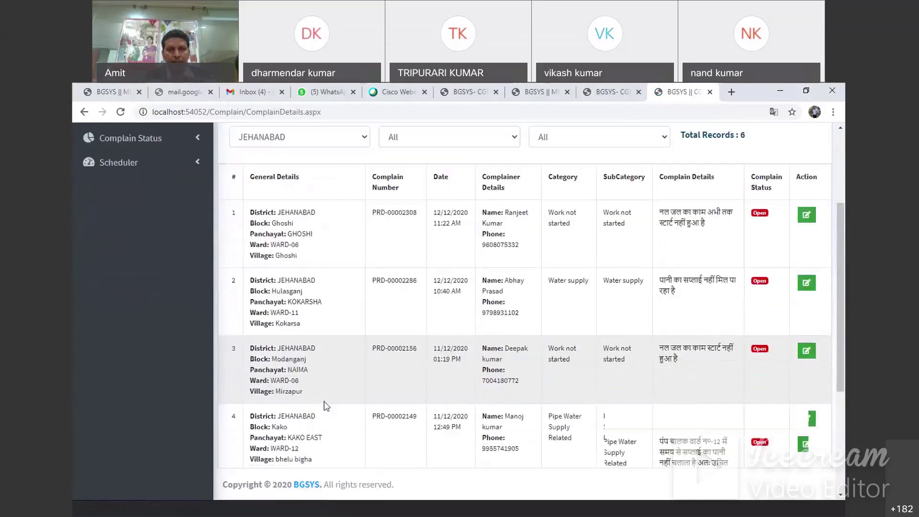
scroll(315, 342, "up", 2)
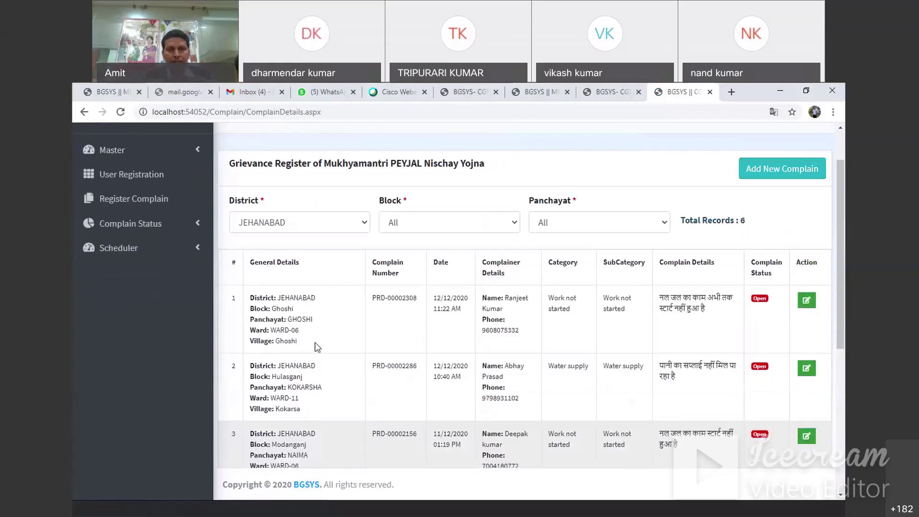
scroll(315, 346, "down", 5)
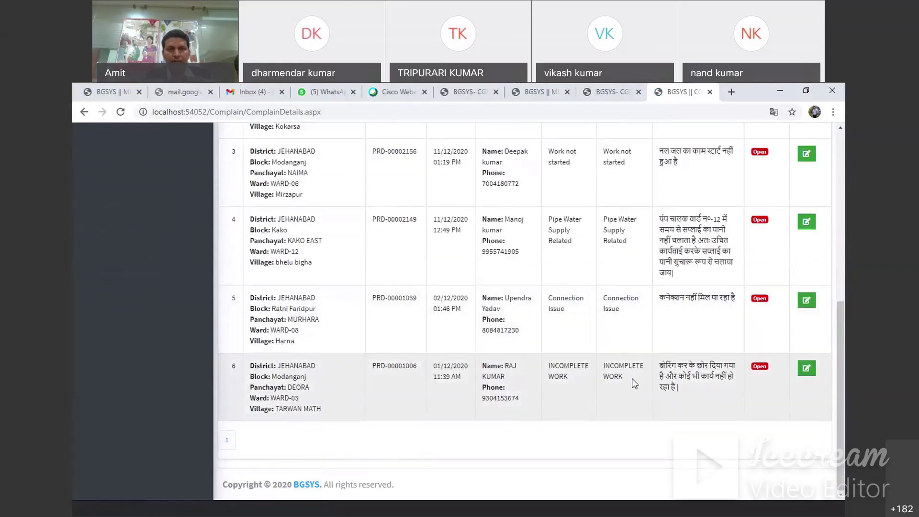
double_click(290, 377)
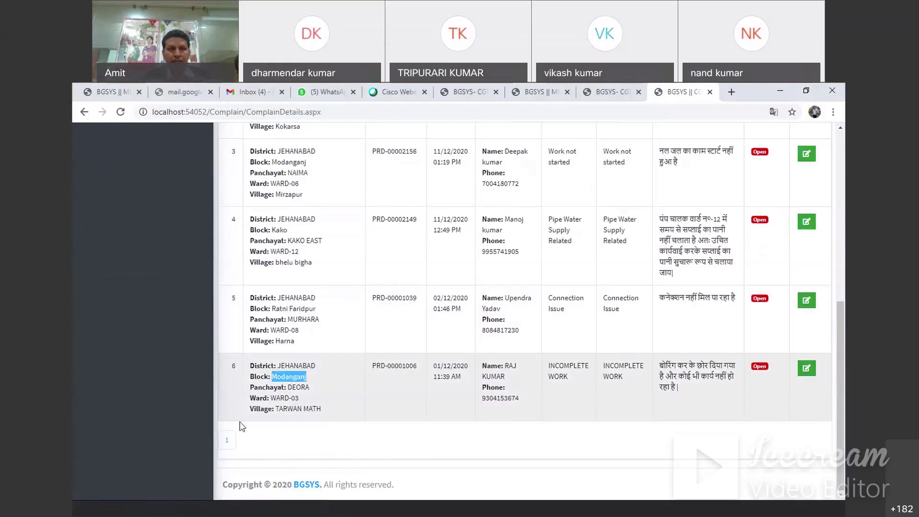
left_click(171, 514)
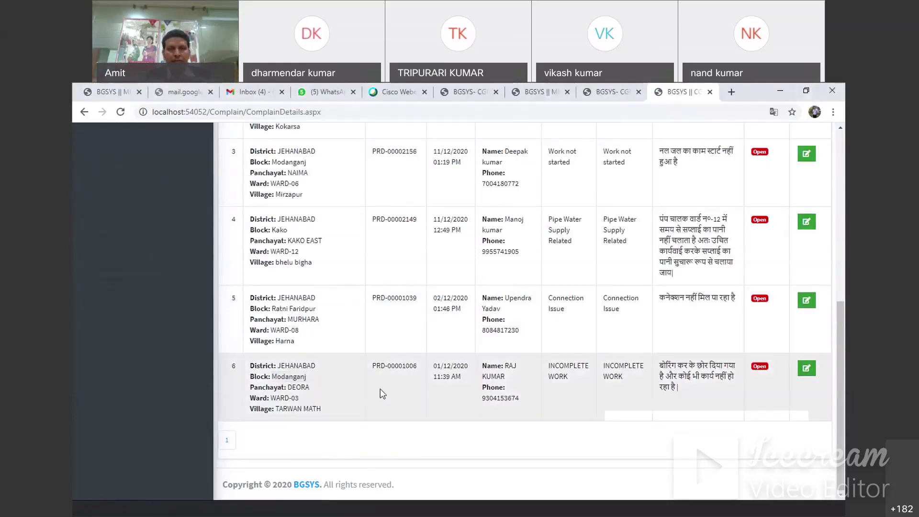
- Check the portal's home page tab, return to the complaint register and duplicate its browser tab
left_click(610, 92)
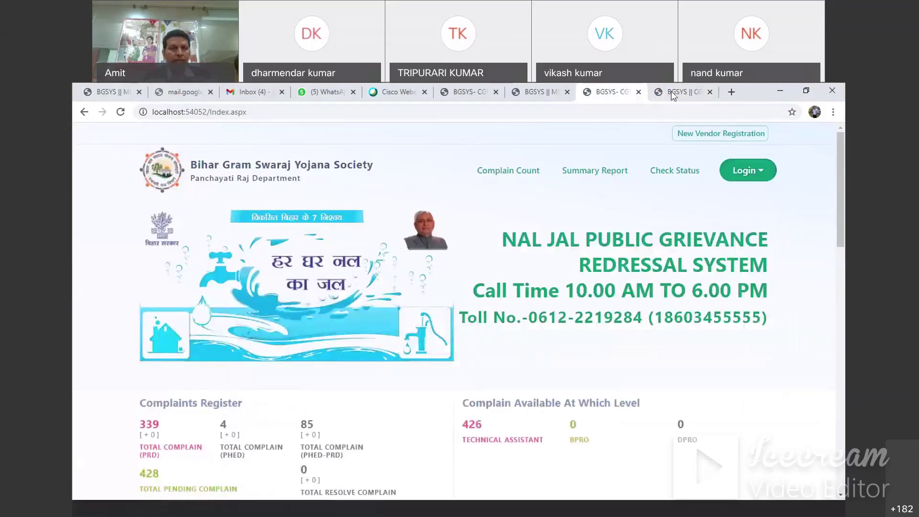
left_click(671, 91)
scroll(176, 250, "up", 10)
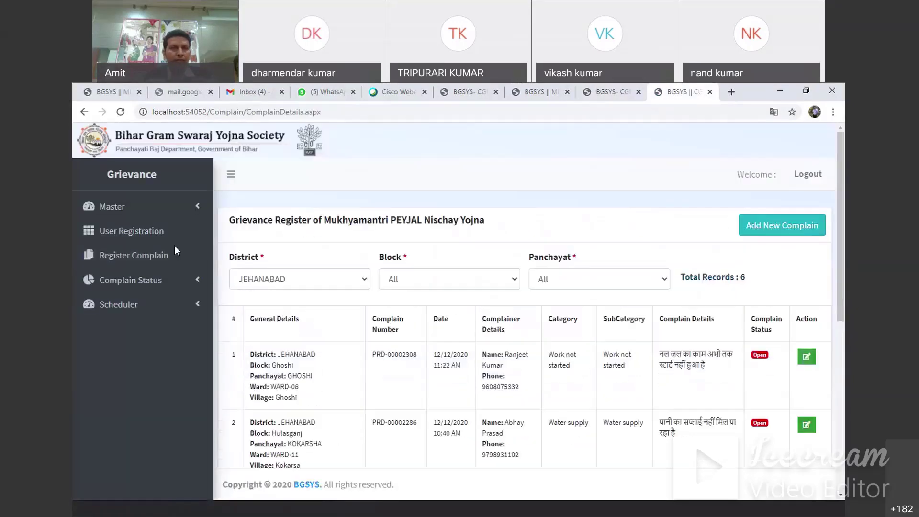
right_click(682, 92)
left_click(708, 146)
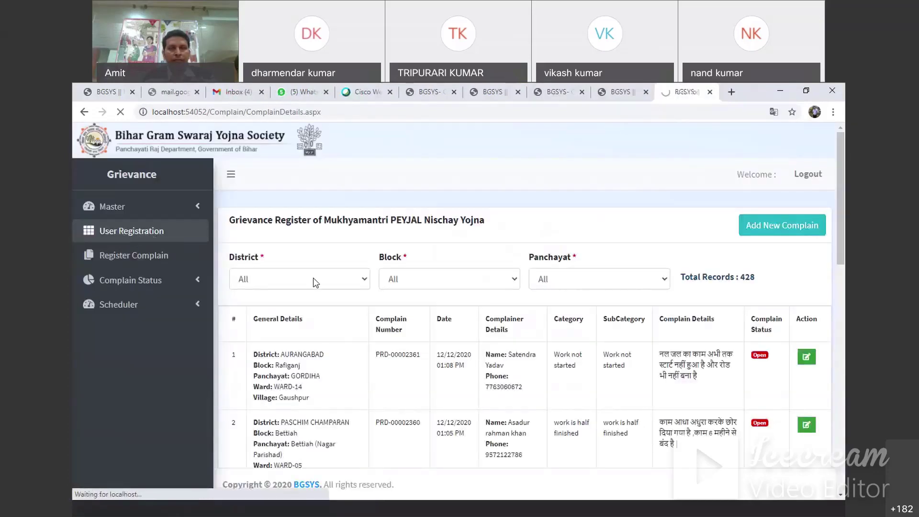
- Filter the user registration list to the district JEHANABAD and the block Modanganj
left_click(315, 280)
key("j")
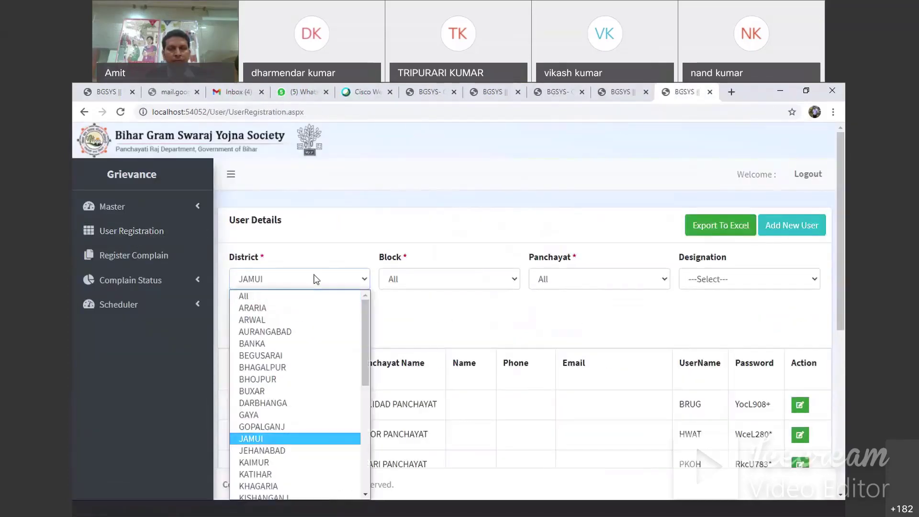
left_click(297, 451)
left_click(487, 280)
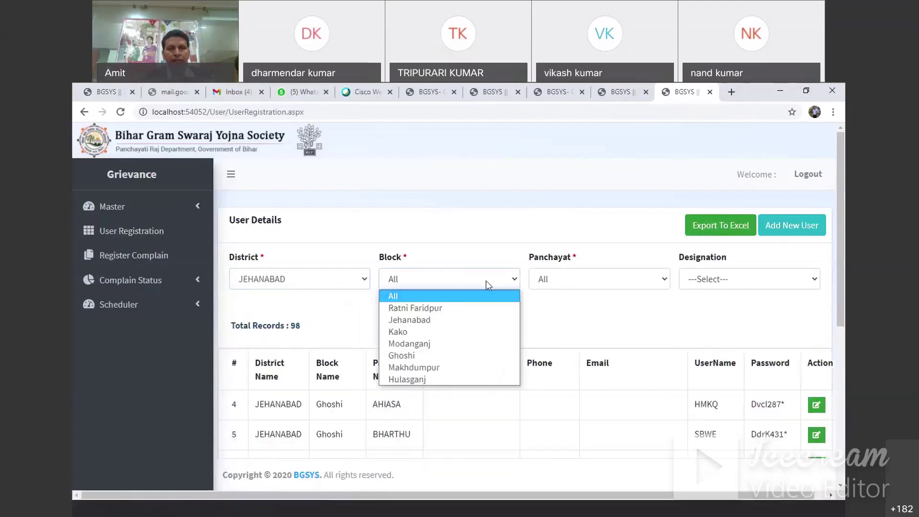
left_click(445, 343)
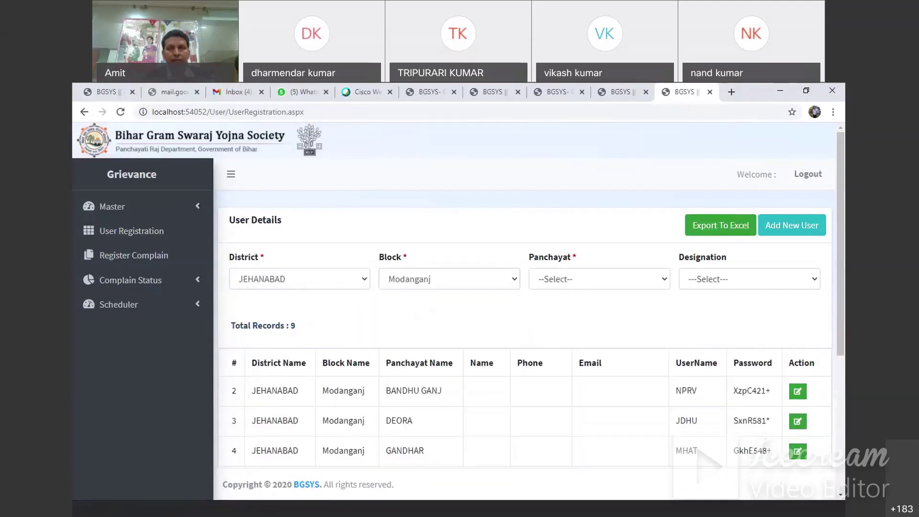
- Check the sixth complaint's panchayat in the complaint register and filter the user list to the panchayat DEORA
left_click(622, 92)
scroll(356, 399, "down", 7)
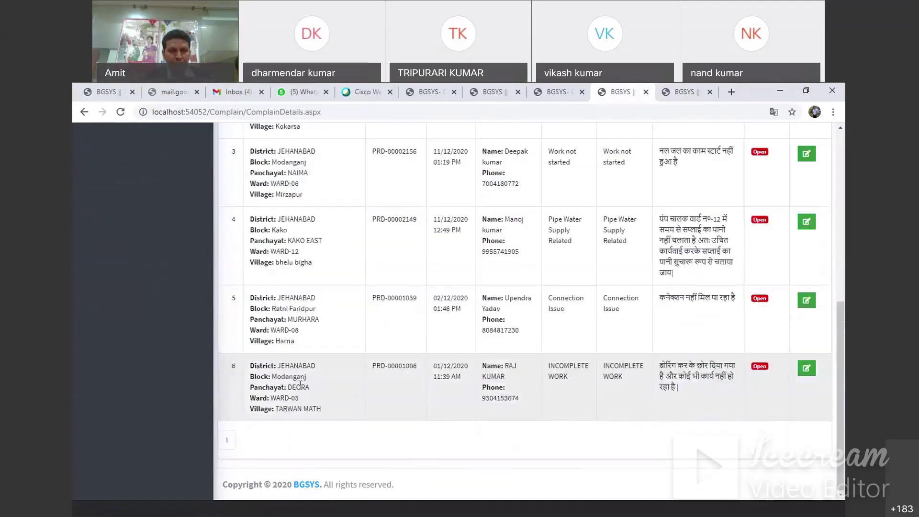
left_click(684, 92)
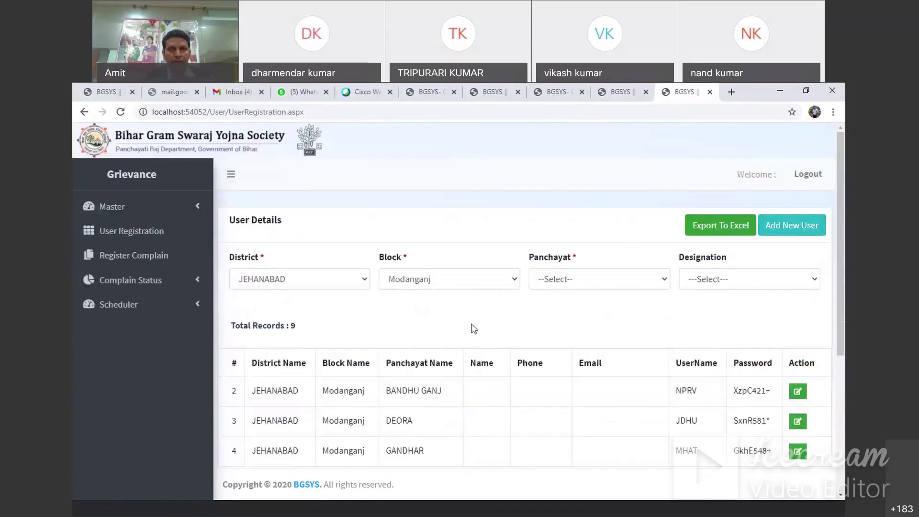
left_click(600, 280)
left_click(637, 319)
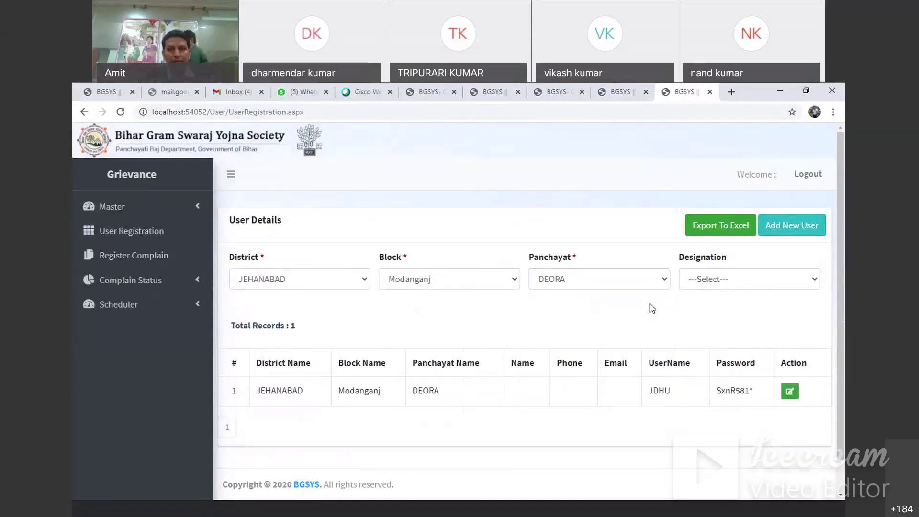
- Highlight the DEORA user's username in the user list and copy the account password
scroll(678, 352, "down", 1)
double_click(658, 354)
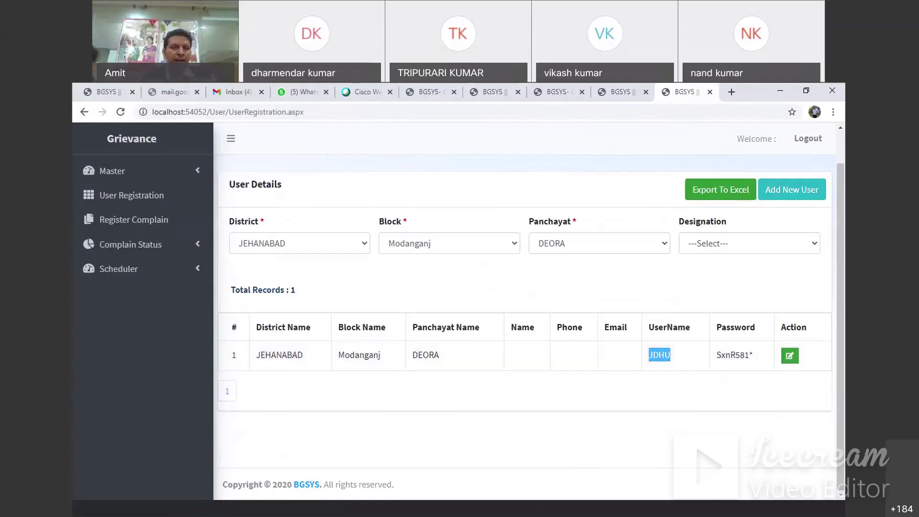
left_click(160, 511)
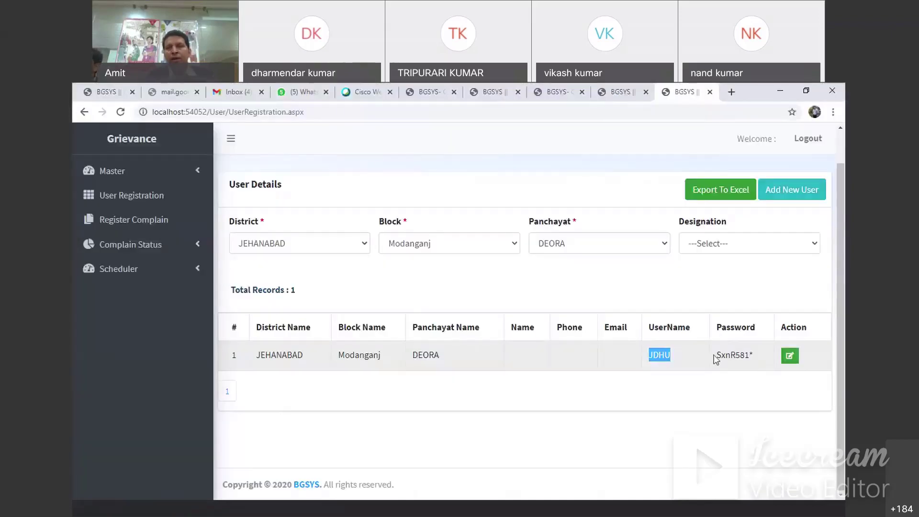
left_click_drag(717, 354, 754, 355)
key("ctrl+c")
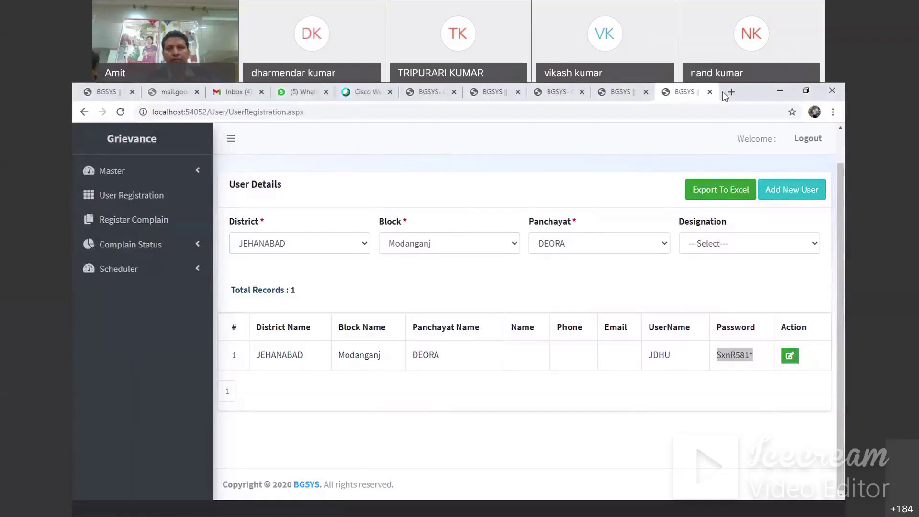
- Open localhost:54052/User/UserRegistration.aspx in a new browser tab, overwriting the account password pasted in the address field, and log out there
left_click(747, 91)
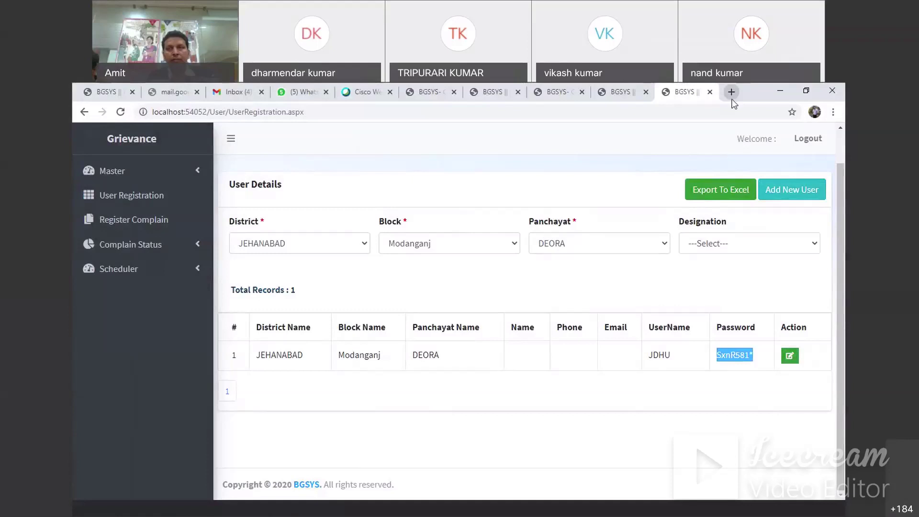
left_click(731, 93)
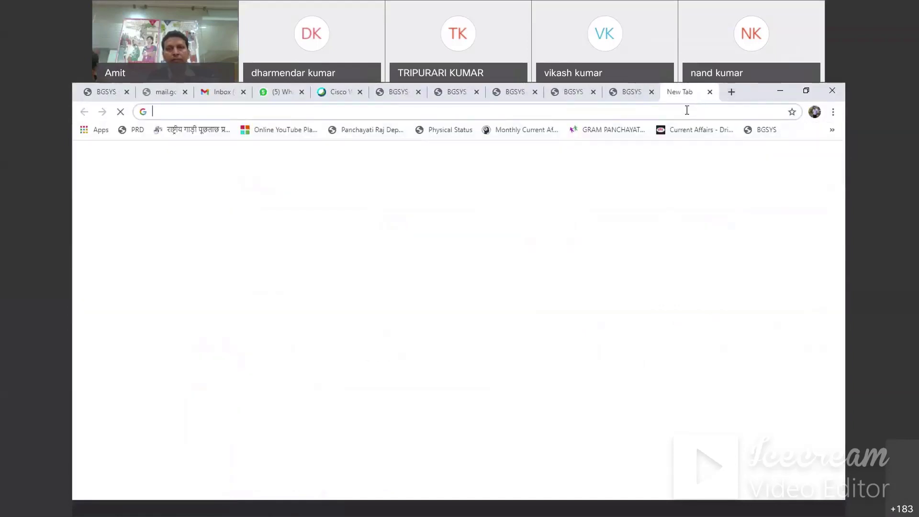
key("ctrl+v")
left_click(643, 94)
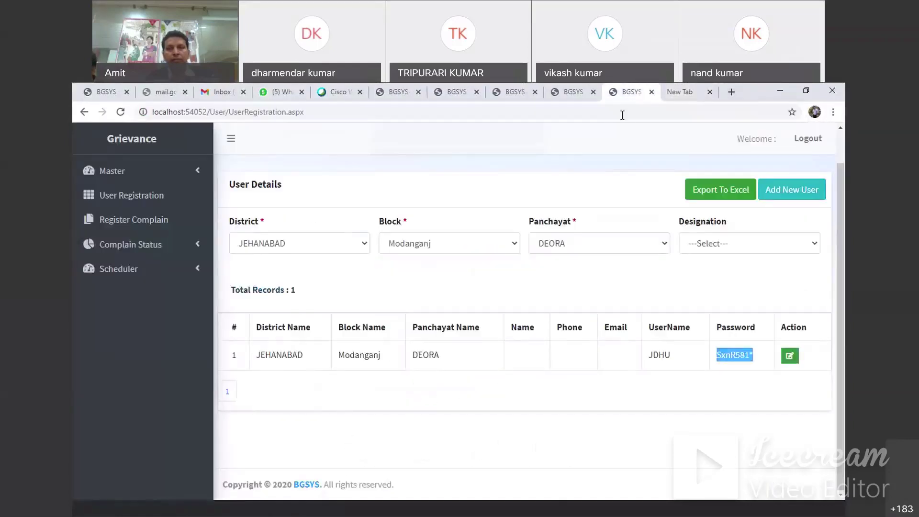
left_click(684, 87)
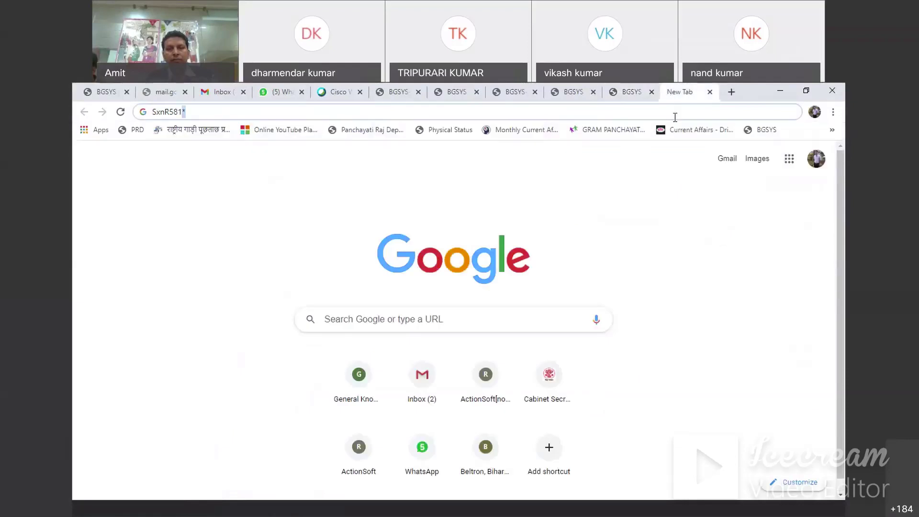
type("http://localhost:54052/User/UserRegistration.aspx")
key("Return")
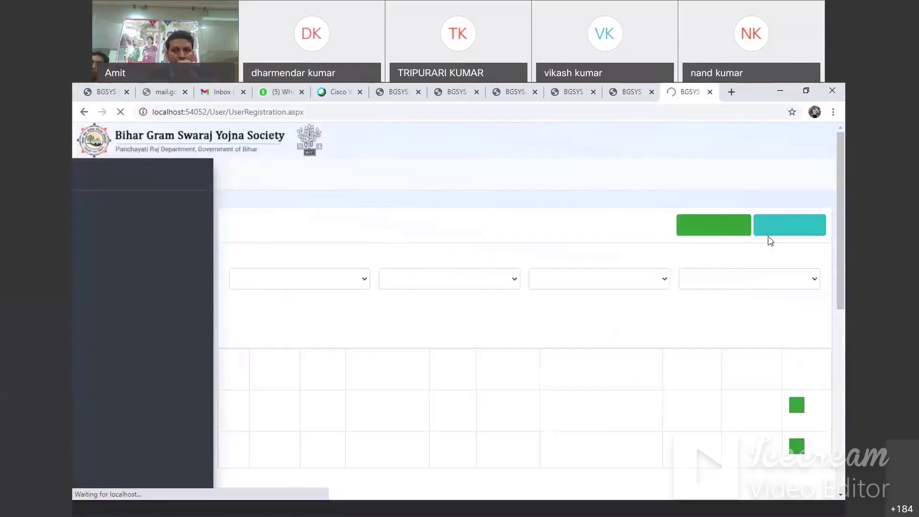
left_click(808, 174)
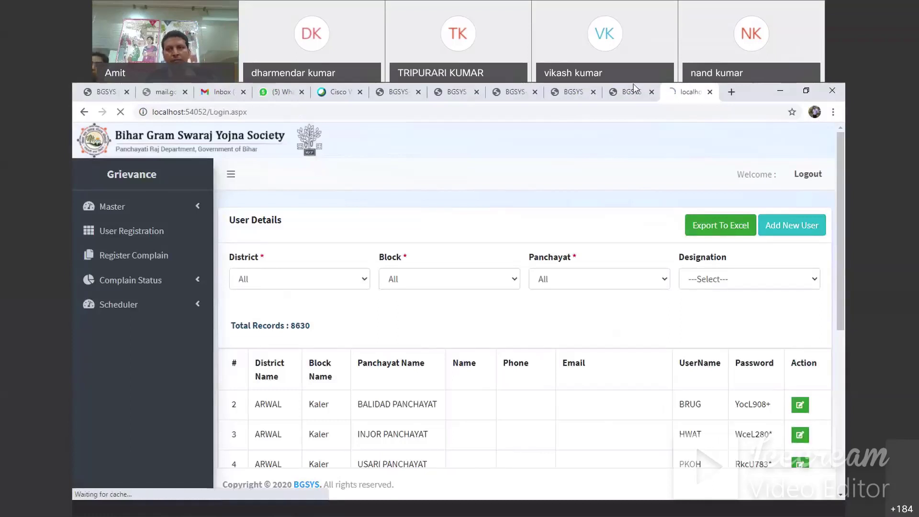
- Copy the DEORA user's username from the user list into the User Name field of the sign-in form
double_click(659, 355)
key("ctrl+c")
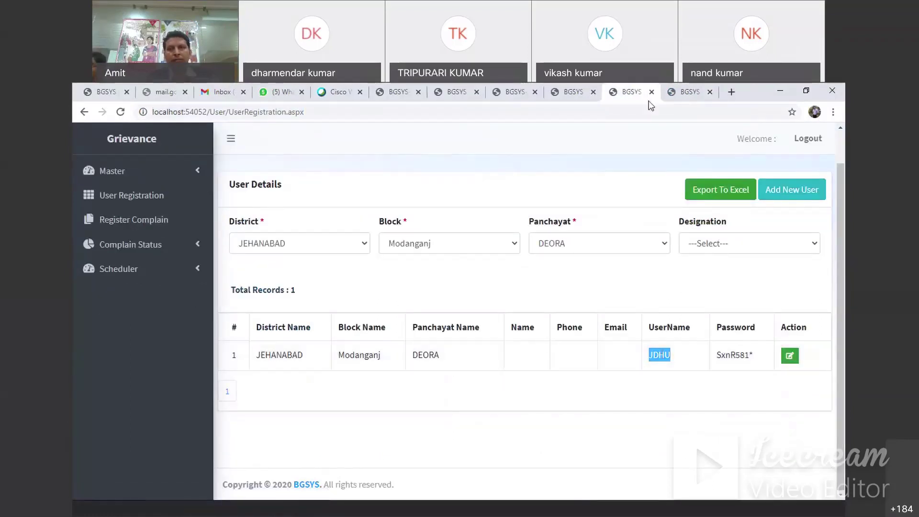
left_click(687, 92)
double_click(509, 270)
key("ctrl+v")
- Copy the DEORA user's account password into the Password field, sign in to the grievance portal and accept saving the login in the browser
key("ctrl+Page_Up")
double_click(718, 354)
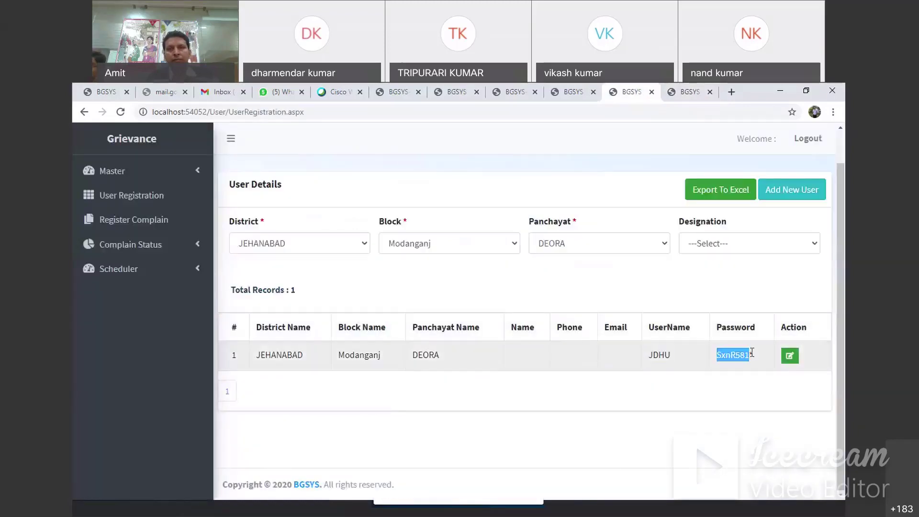
key("ctrl+c")
key("ctrl+Page_Down")
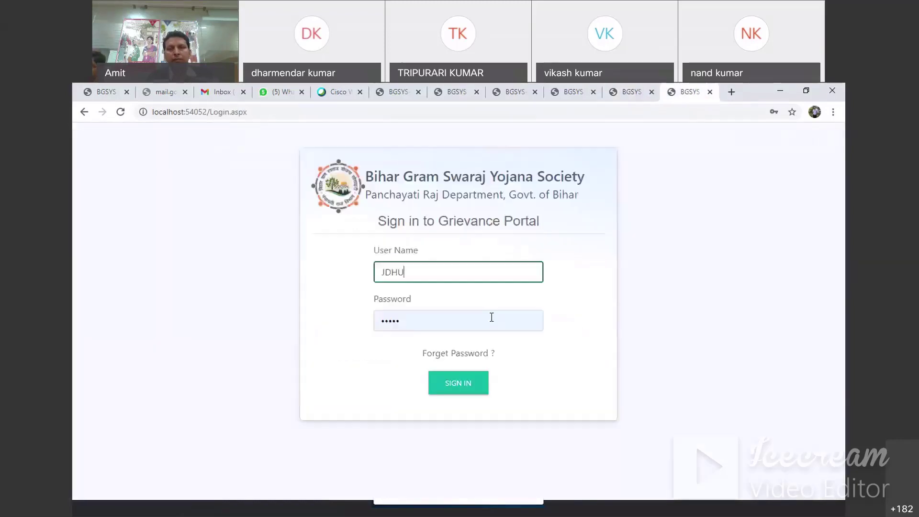
double_click(491, 317)
key("ctrl+v")
left_click(458, 384)
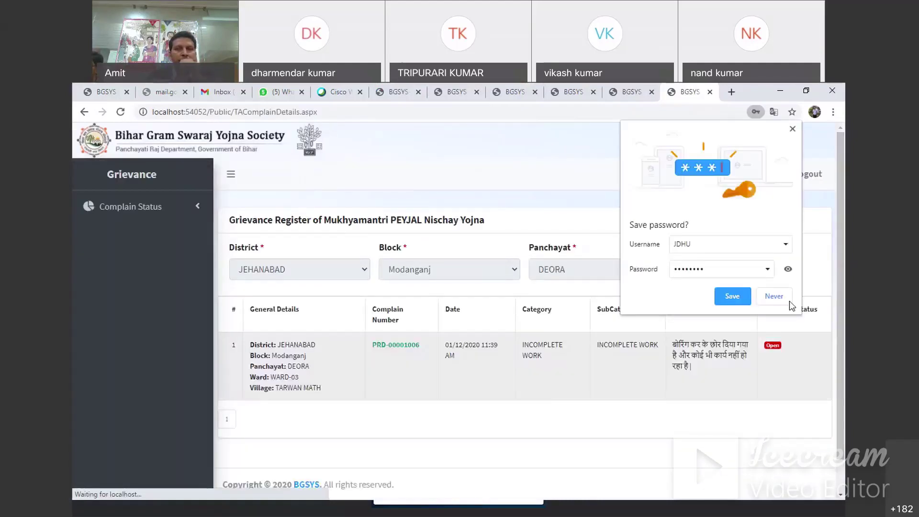
key("Return")
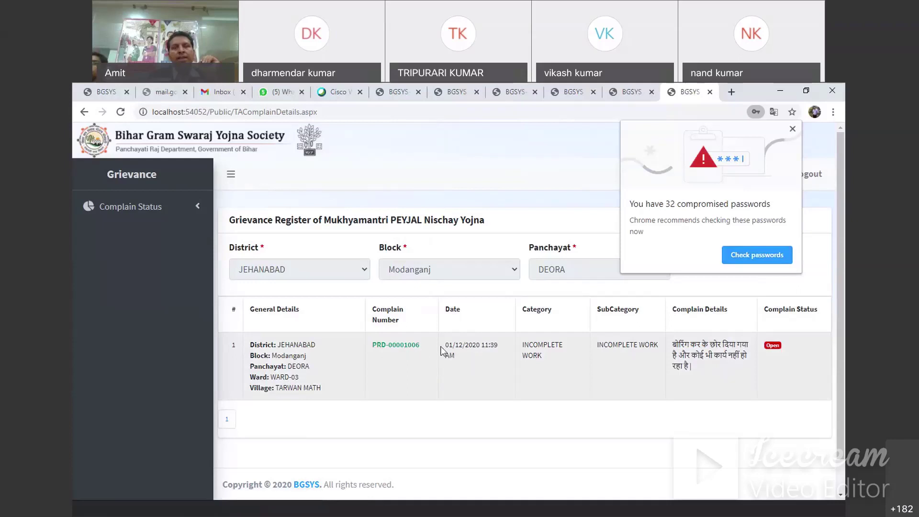
- Go over the DEORA complaint's date, category and complaint details in the grievance register
left_click_drag(443, 348, 478, 347)
left_click(492, 348)
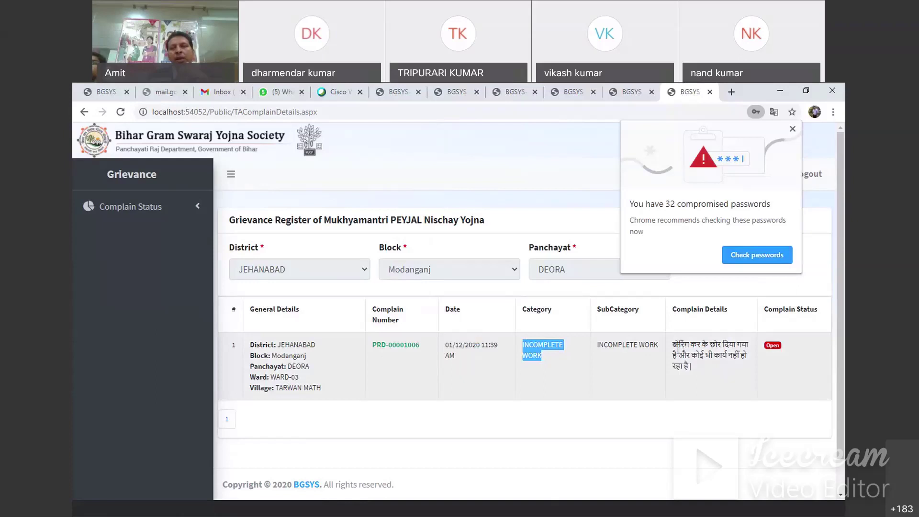
left_click(746, 366)
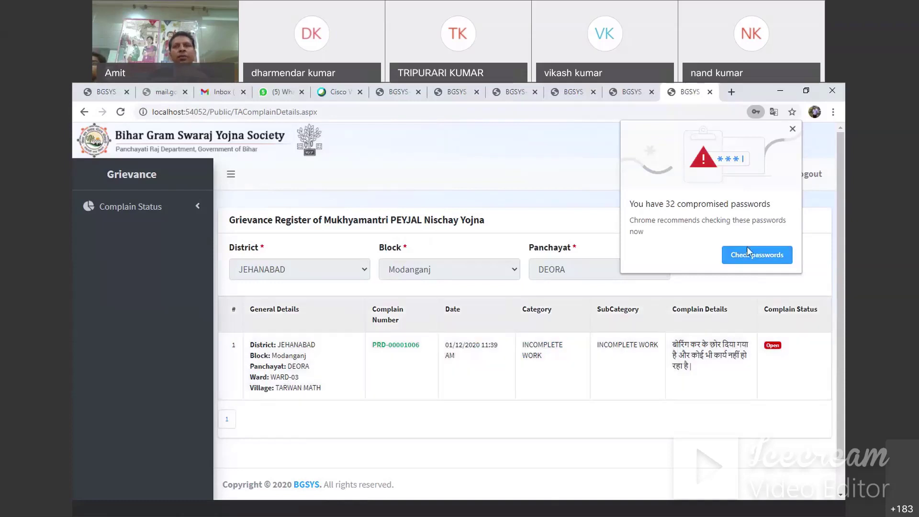
- Dismiss the browser's password warning, try to open the DEORA complaint by its complaint number and acknowledge the alert
left_click(792, 130)
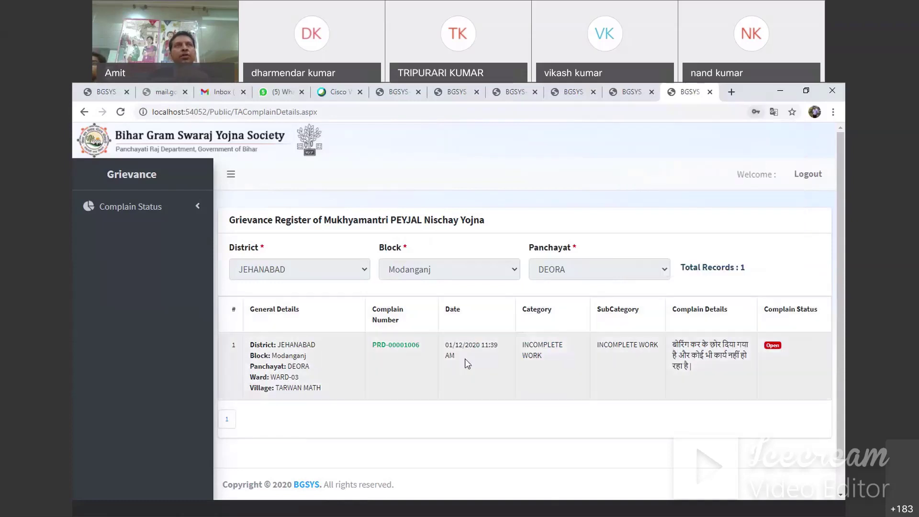
left_click(408, 348)
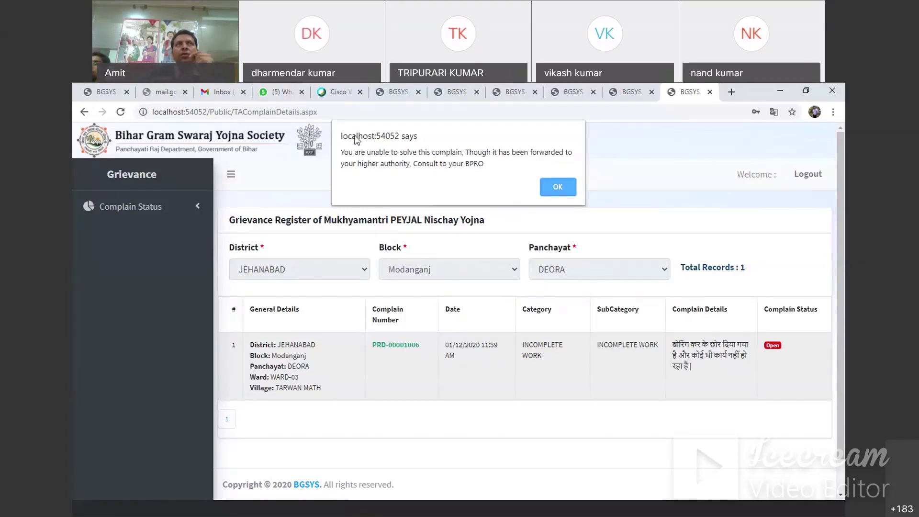
left_click(561, 191)
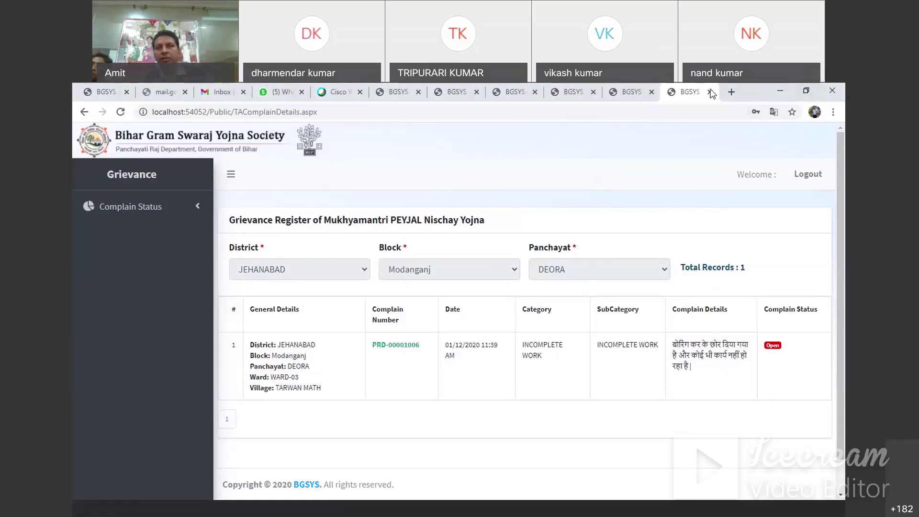
- Restore the maximized browser window to a smaller size, move it lower on the desktop and widen it
left_click(806, 92)
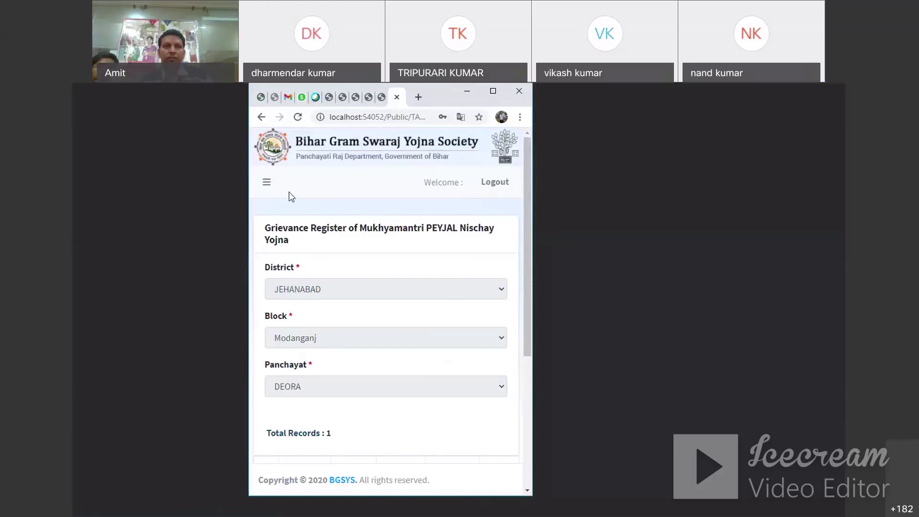
left_click_drag(313, 85, 288, 190)
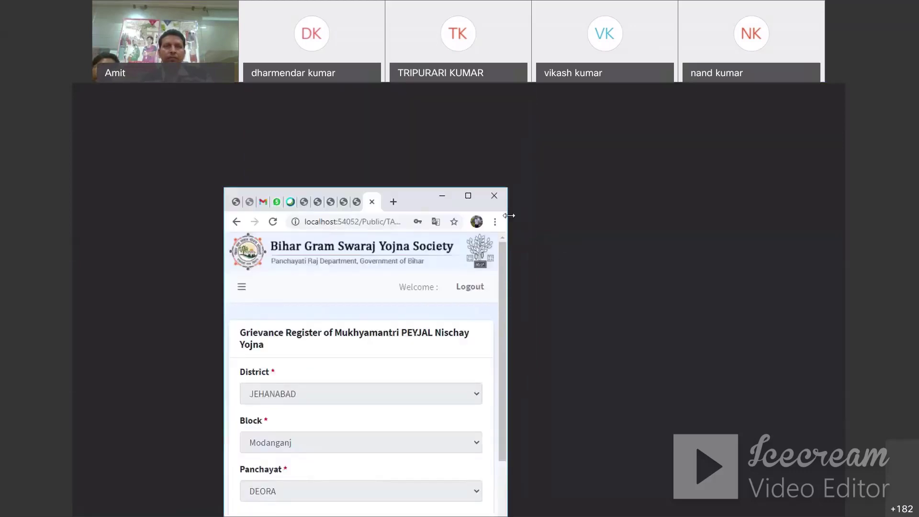
key("alt+Tab")
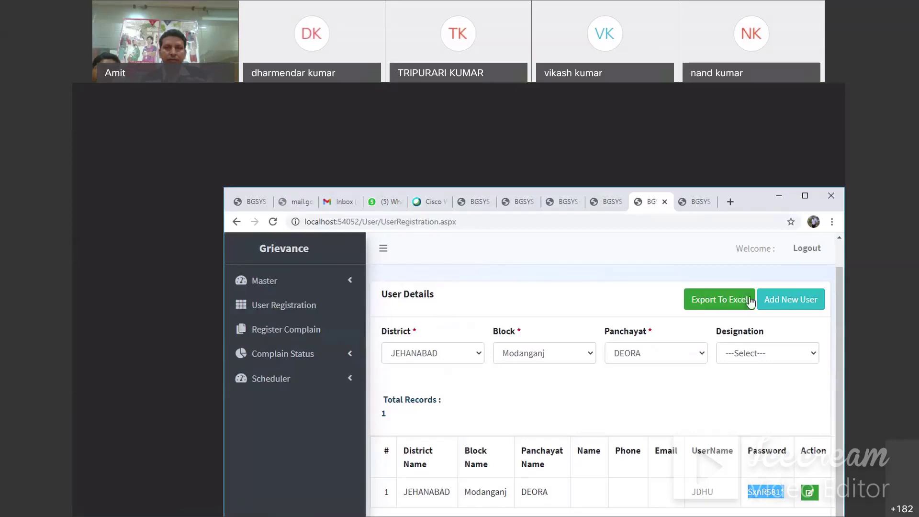
- Check the first JEHANABAD complaint's location in the complaint register and revisit the DEORA user's own register
left_click(610, 205)
scroll(473, 308, "up", 5)
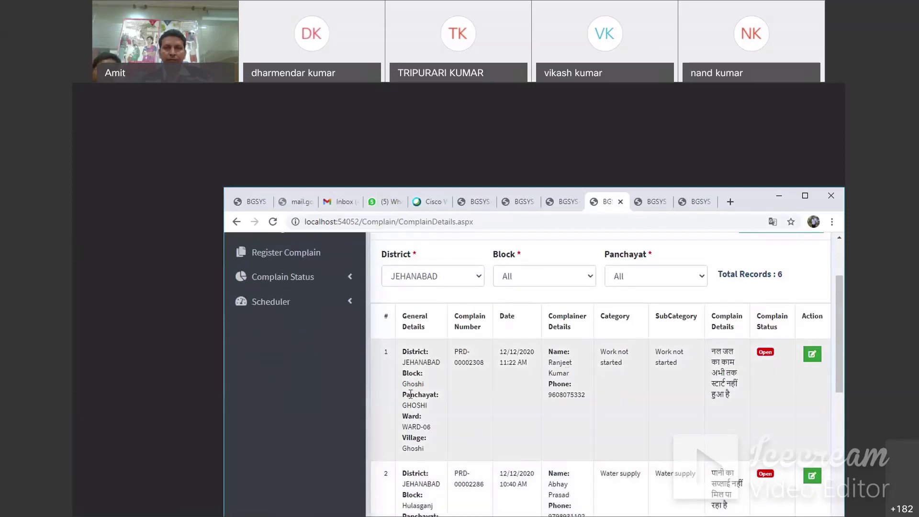
left_click(694, 201)
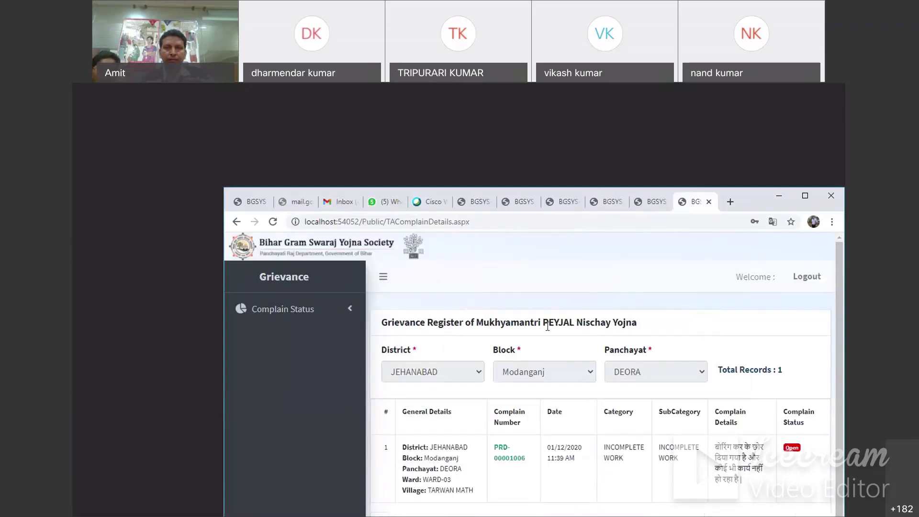
- Reload the user registration list and filter it to the district JEHANABAD and the block Ghoshi
left_click(650, 203)
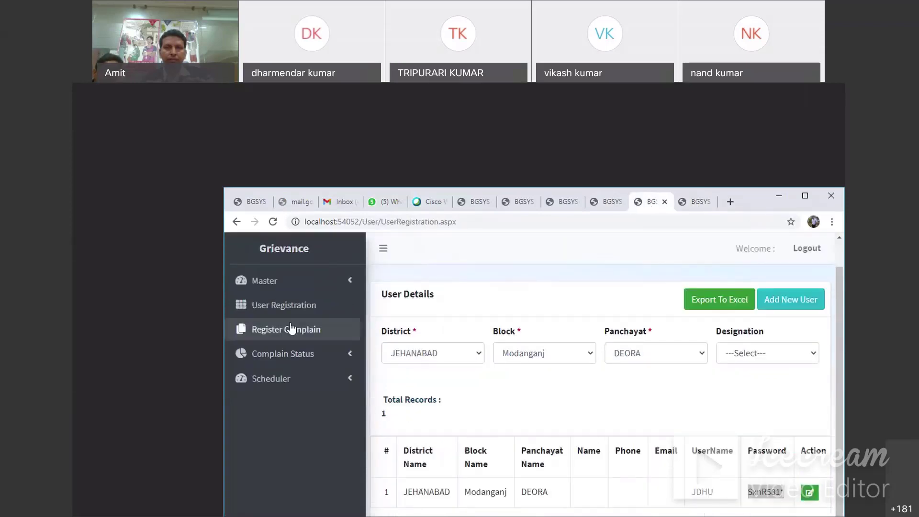
left_click(284, 306)
scroll(440, 274, "down", 2)
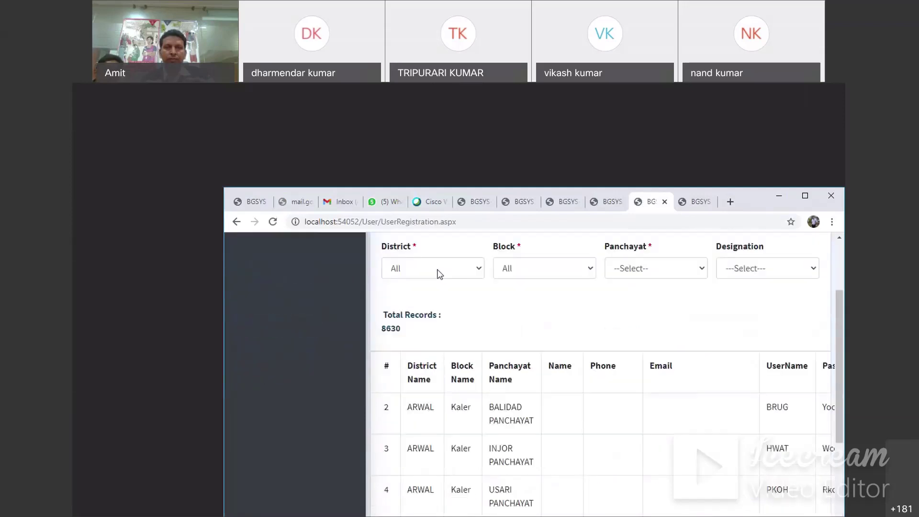
left_click(439, 274)
key("j")
key("e")
key("Return")
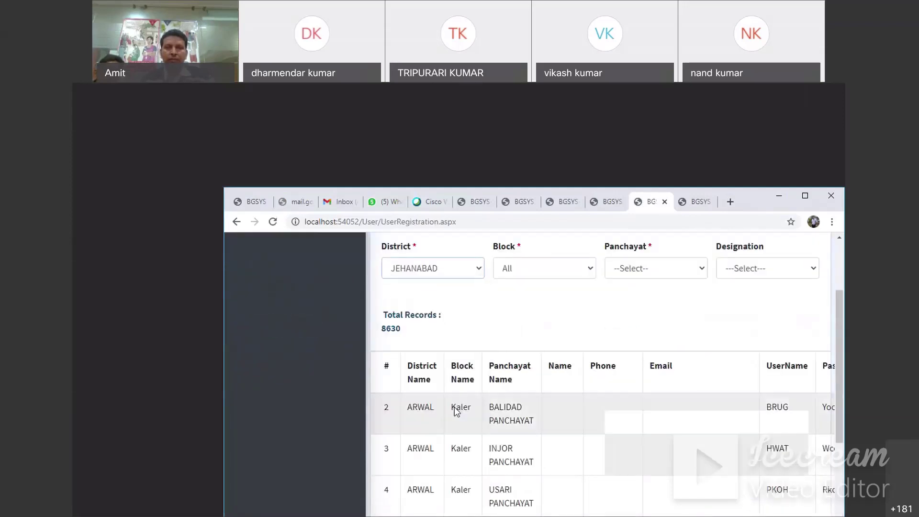
left_click(554, 268)
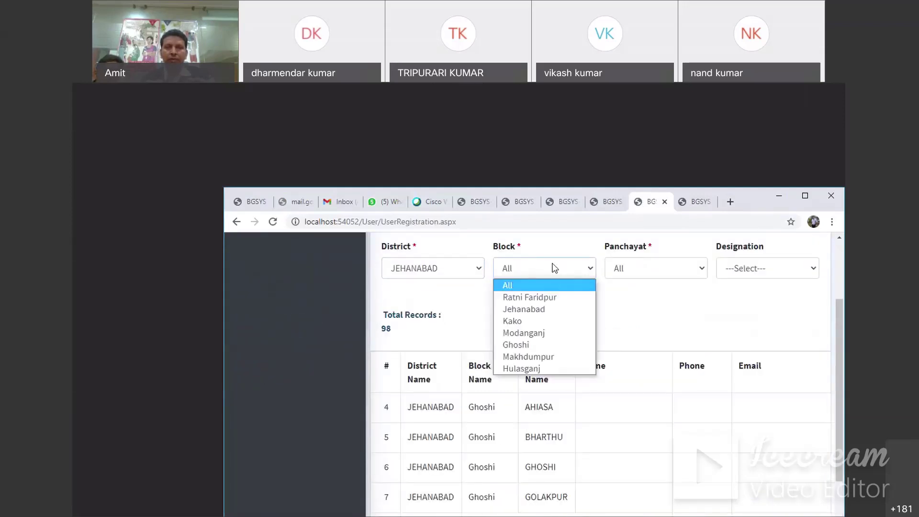
left_click(538, 345)
- Check the first complaint's panchayat in the complaint register and filter the user list to the panchayat GHOSHI
left_click(671, 278)
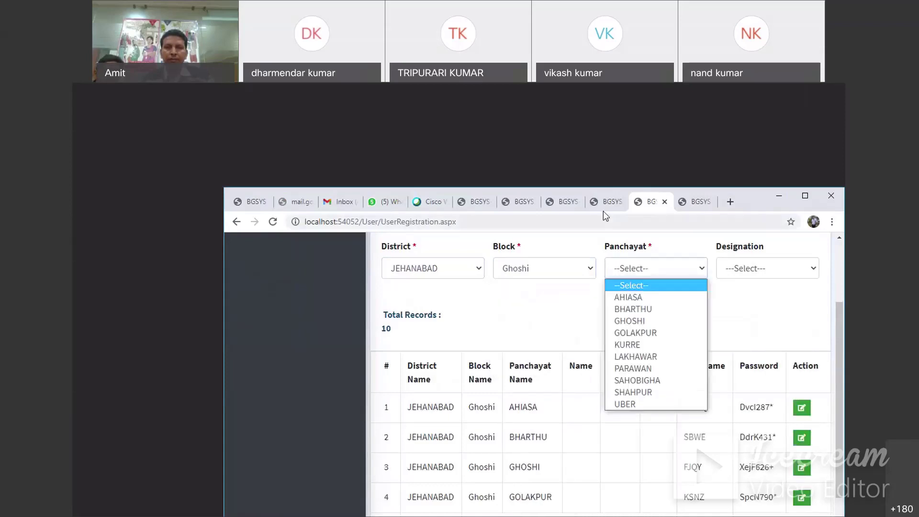
left_click(607, 203)
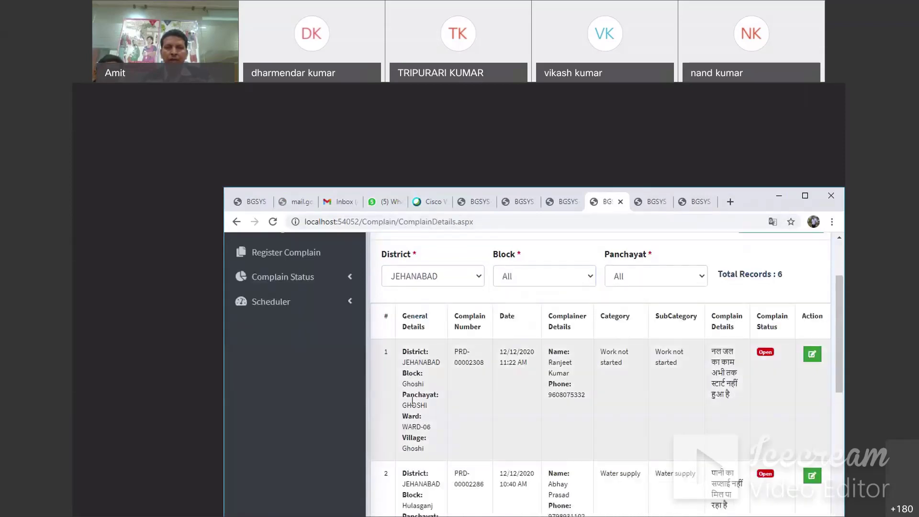
left_click(697, 203)
key("ctrl+shift+Tab")
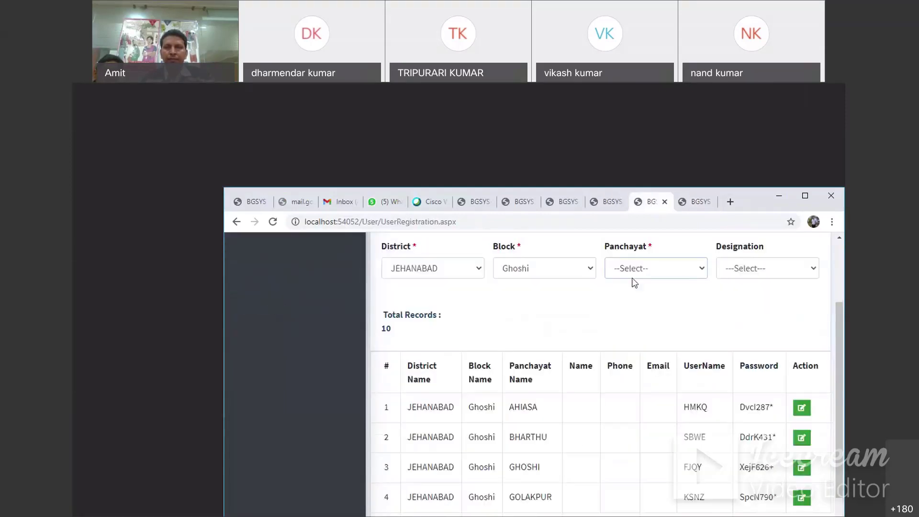
left_click(637, 270)
left_click(643, 322)
left_click(645, 224)
key("ctrl+a")
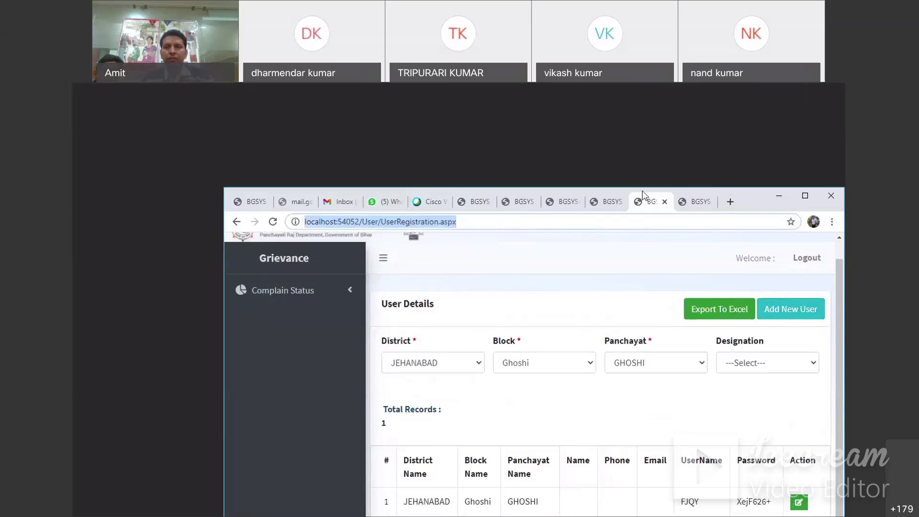
left_click_drag(417, 192, 192, 178)
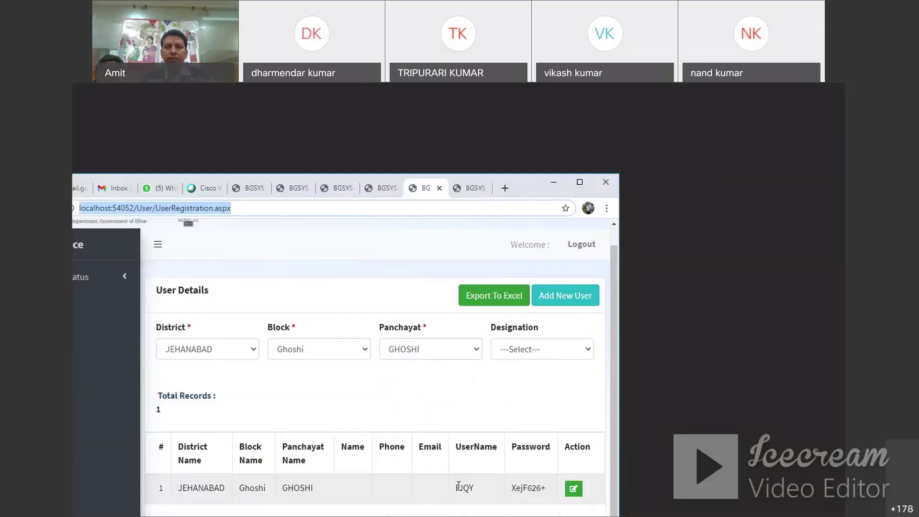
double_click(457, 488)
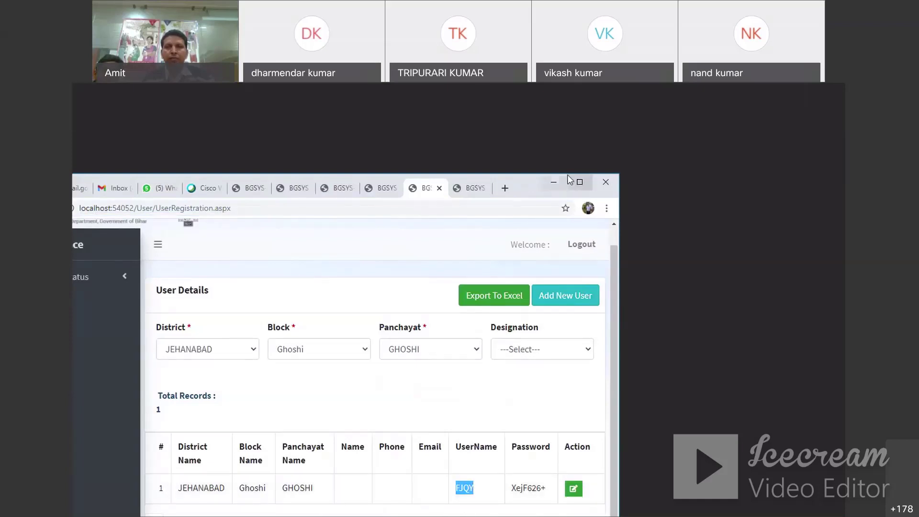
left_click(327, 231)
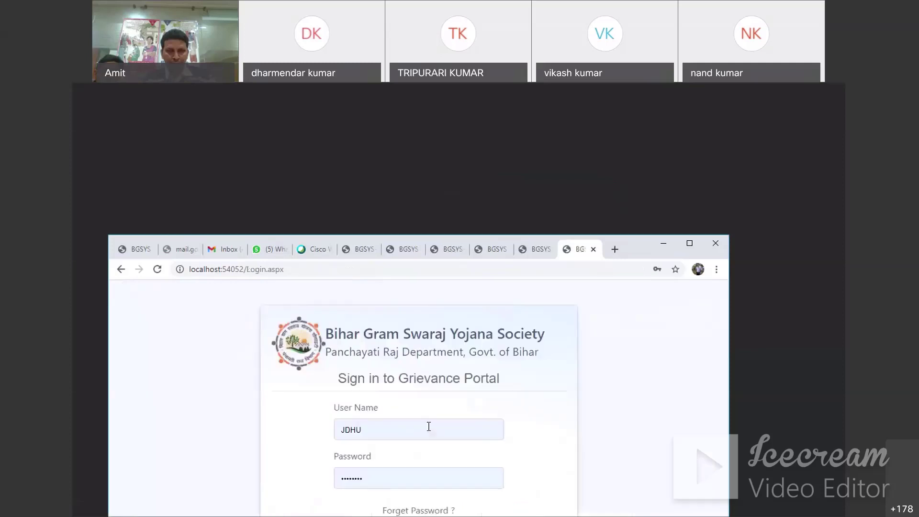
left_click(428, 427)
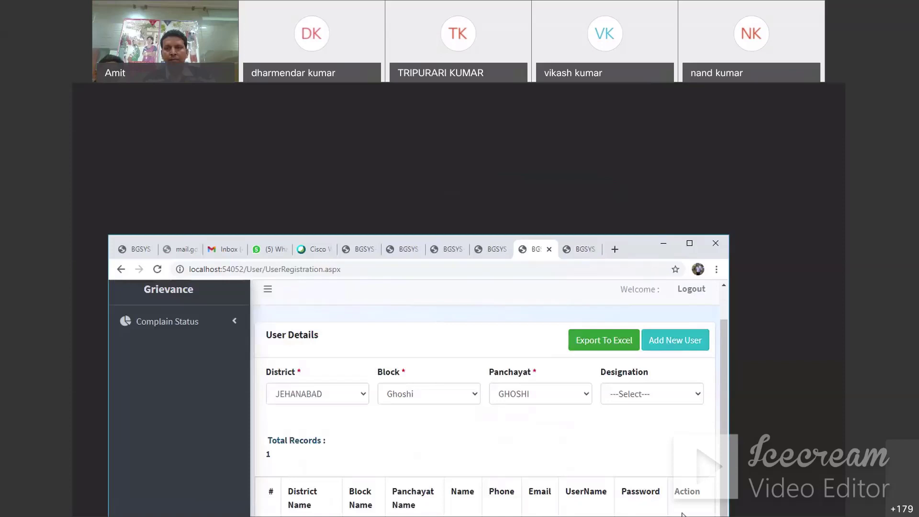
- Copy the GHOSHI user's password from the user list, enter it in the sign-in form and sign in
left_click(553, 236)
left_click_drag(552, 236, 578, 193)
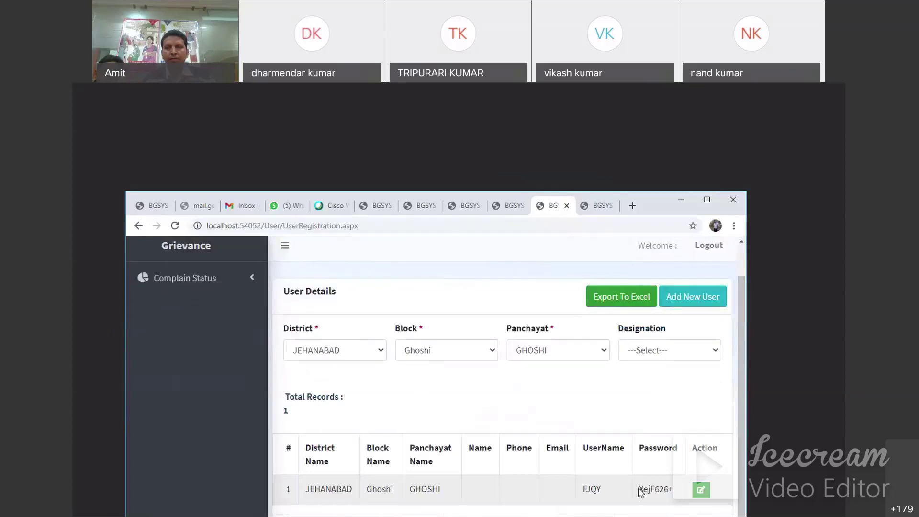
left_click_drag(639, 489, 673, 488)
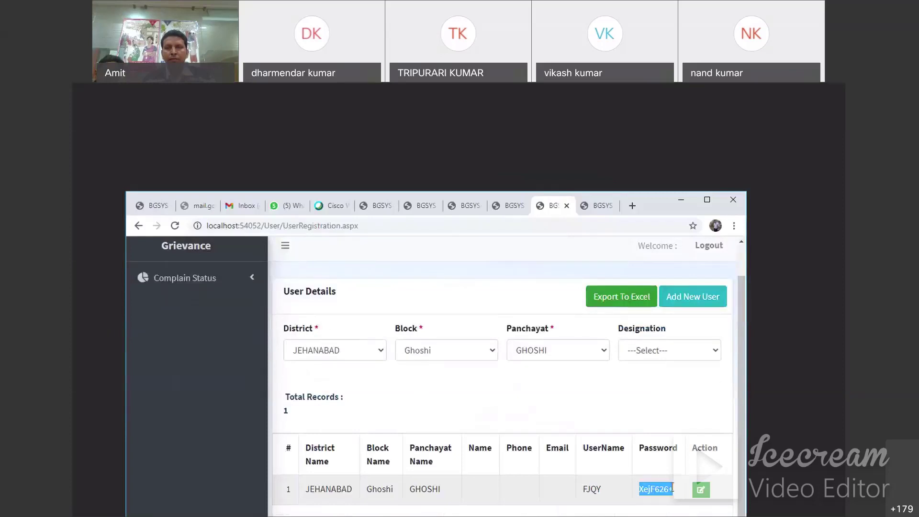
left_click(596, 206)
double_click(455, 434)
key("ctrl+v")
left_click(455, 496)
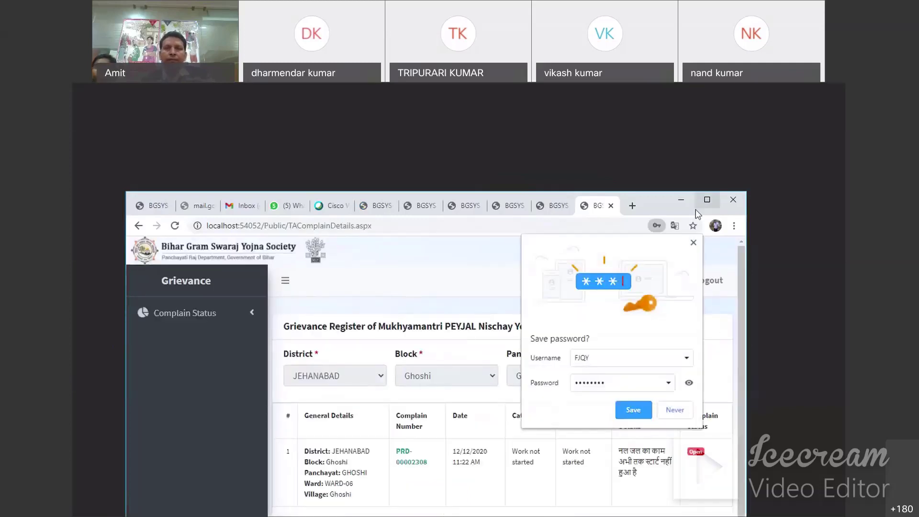
left_click(639, 411)
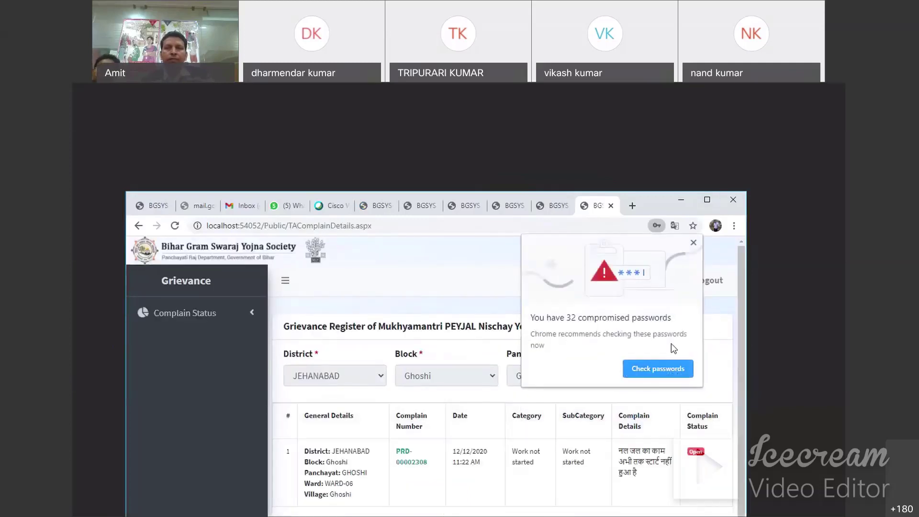
left_click(693, 242)
left_click(707, 200)
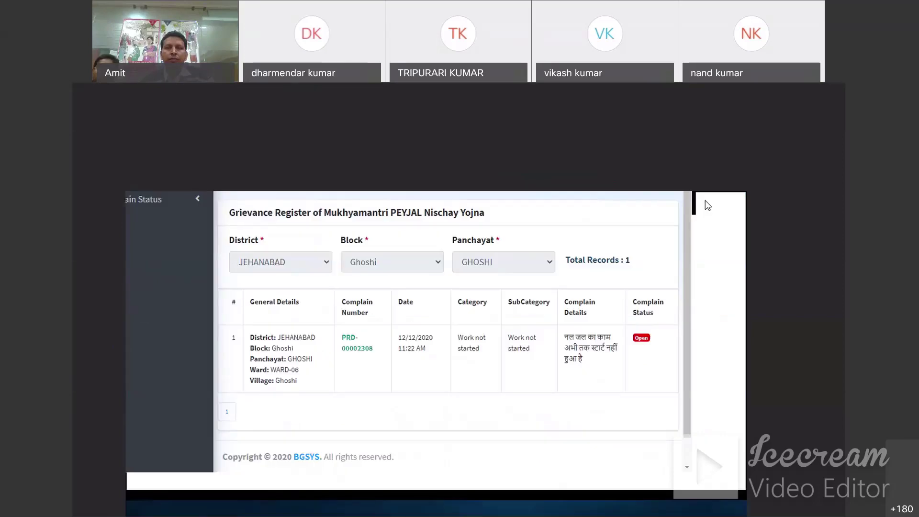
- View and close the GHOSHI complaint's status dialog, and point out the complaint's date and time in the register
left_click(388, 333)
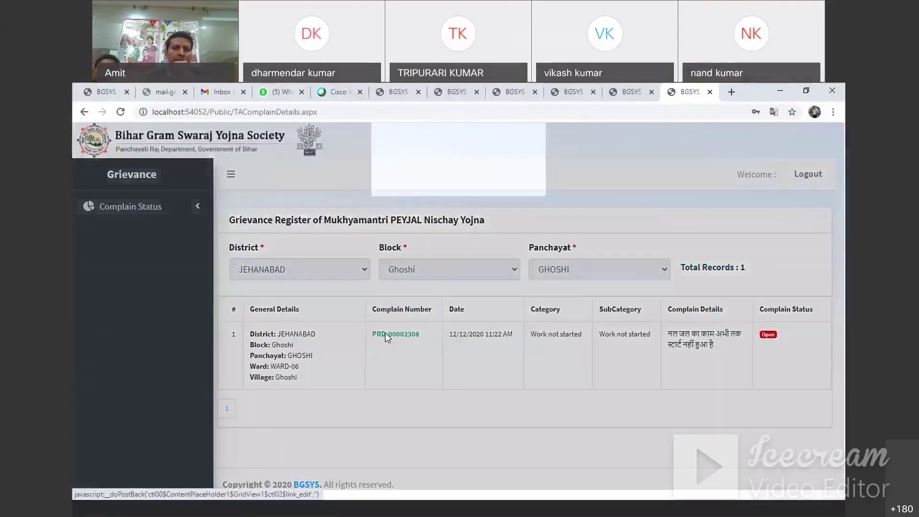
left_click(670, 155)
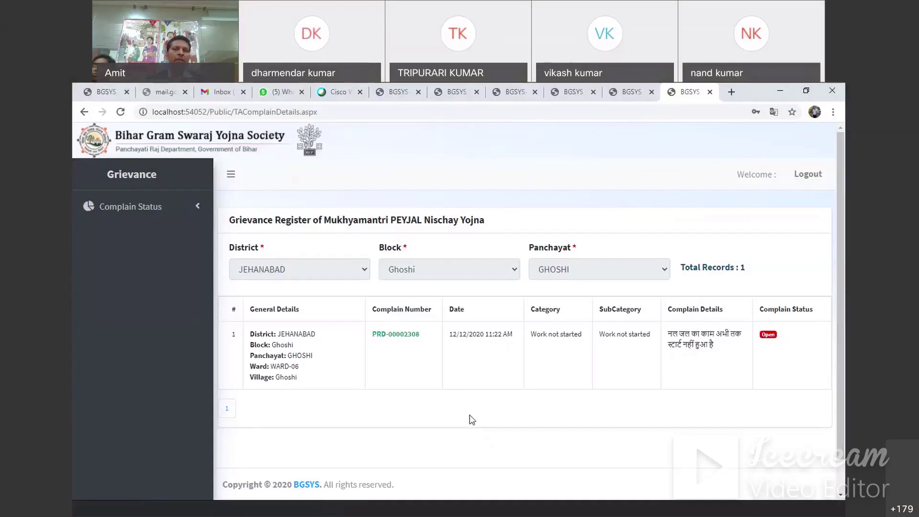
double_click(489, 334)
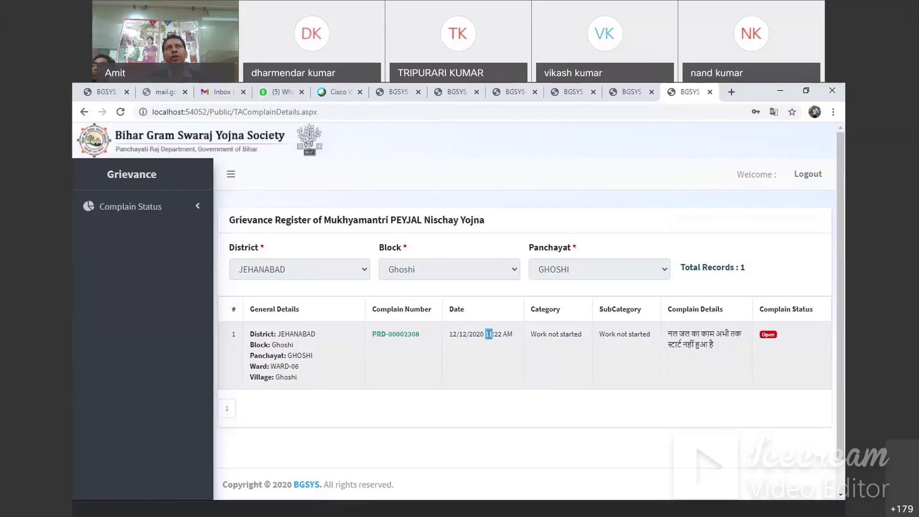
left_click(456, 369)
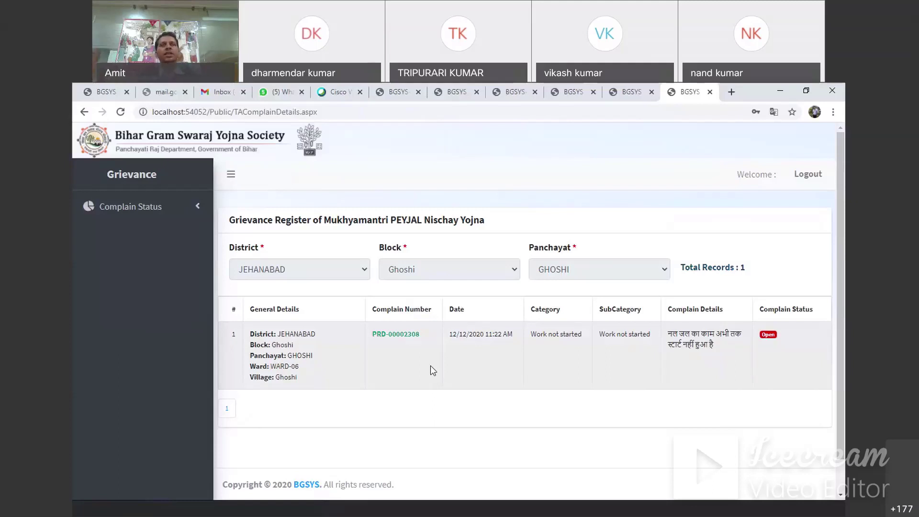
- Open the GHOSHI complaint by its complaint number and save the remark "Remarks-1" with the status Open
left_click(392, 335)
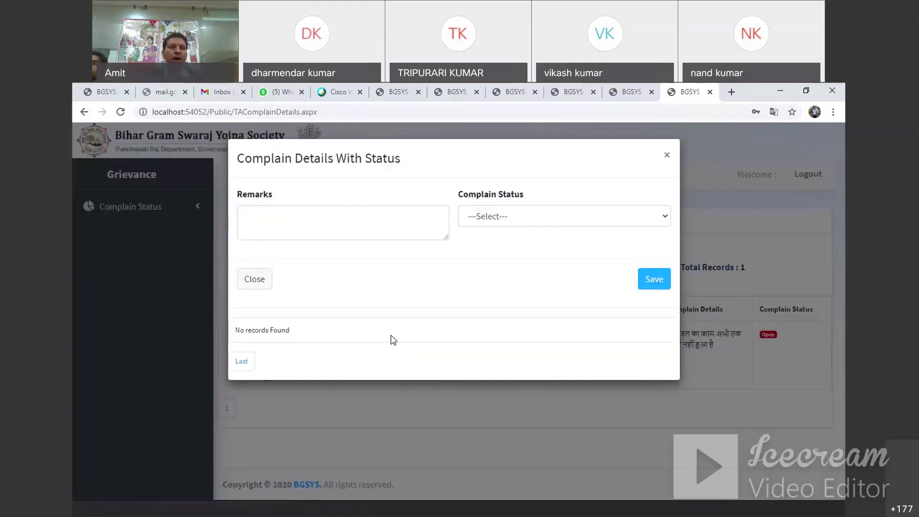
left_click(269, 222)
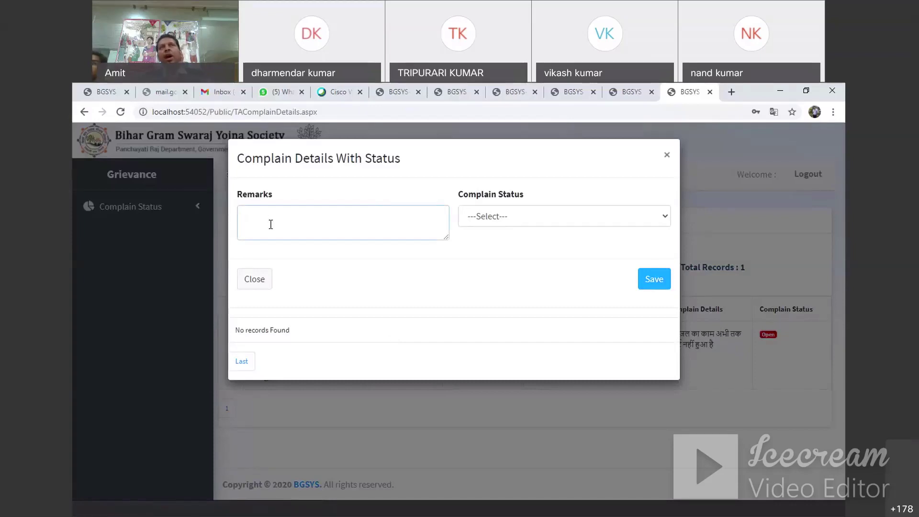
type("Remarks")
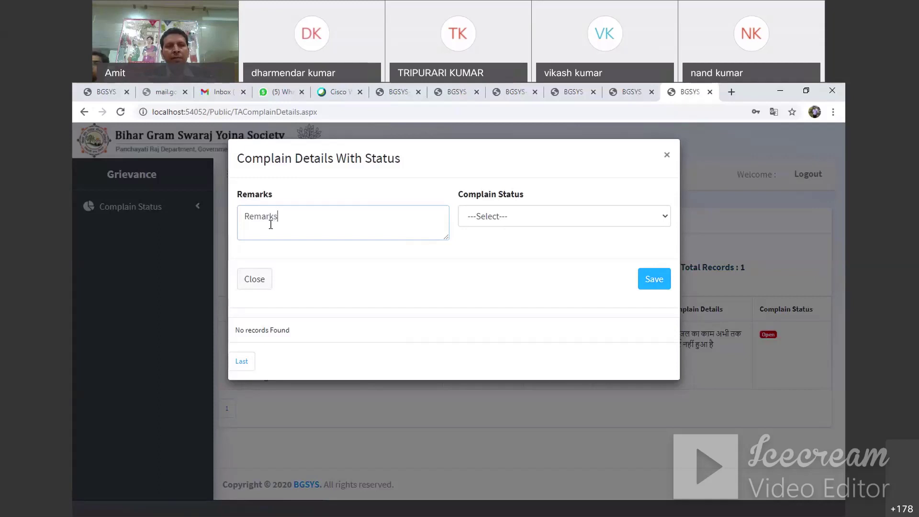
type("-1")
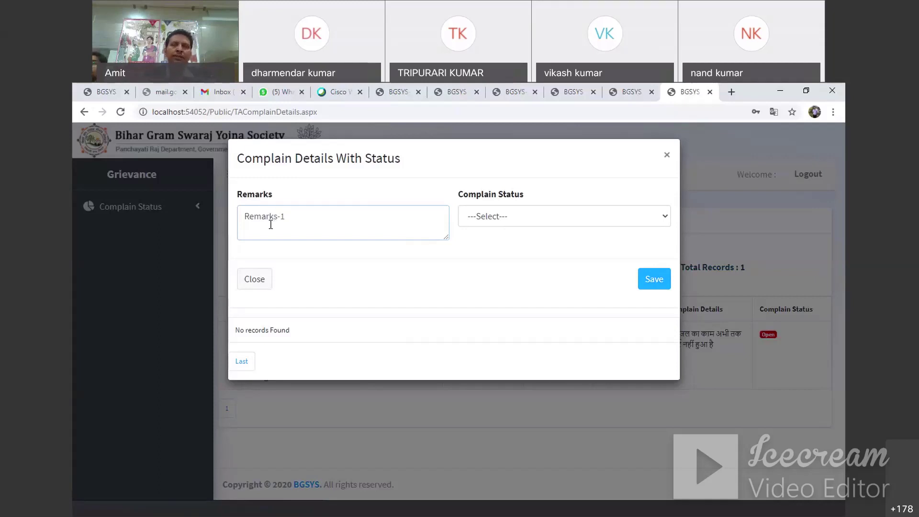
left_click(526, 216)
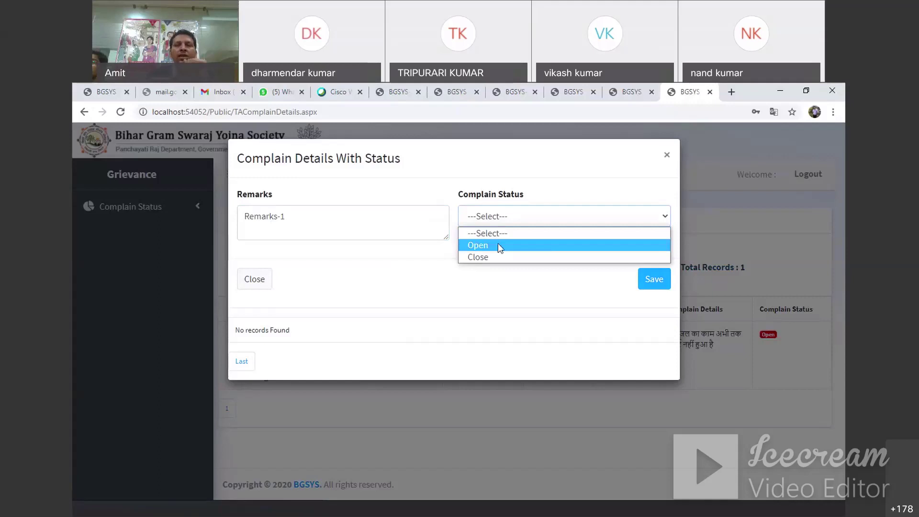
left_click(498, 245)
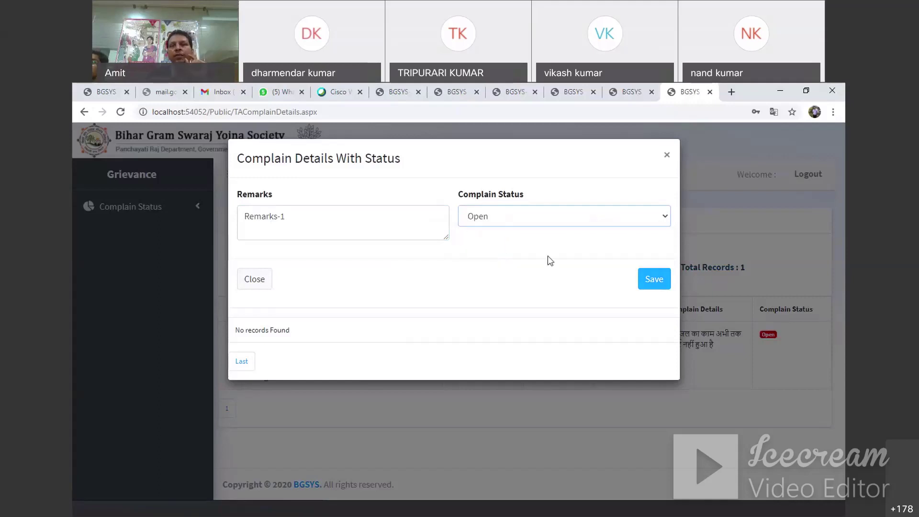
left_click(651, 284)
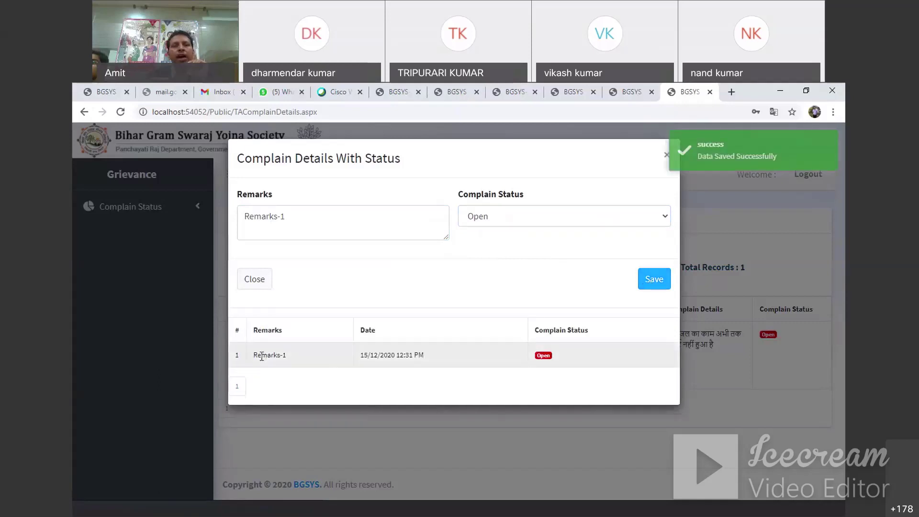
- Go over the saved remark's text, date and time in the complaint's remarks history
left_click_drag(257, 354, 359, 354)
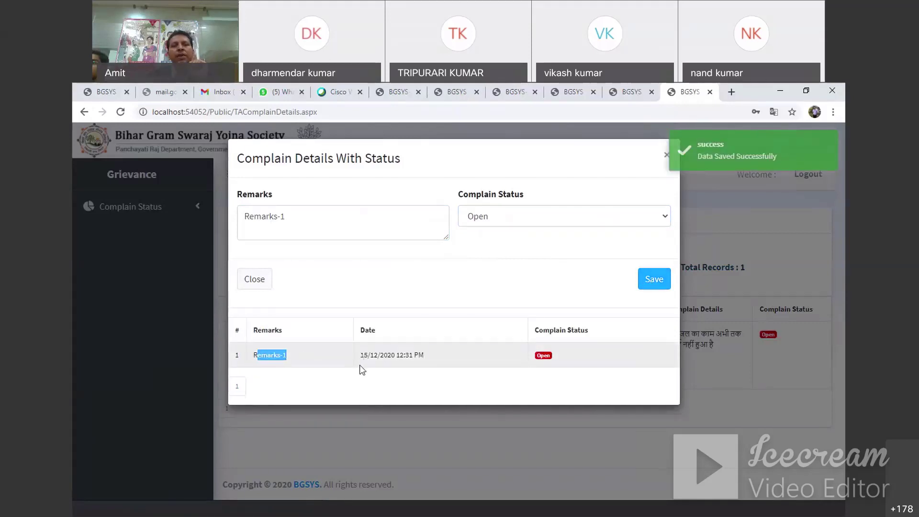
left_click(362, 360)
left_click_drag(361, 355, 394, 354)
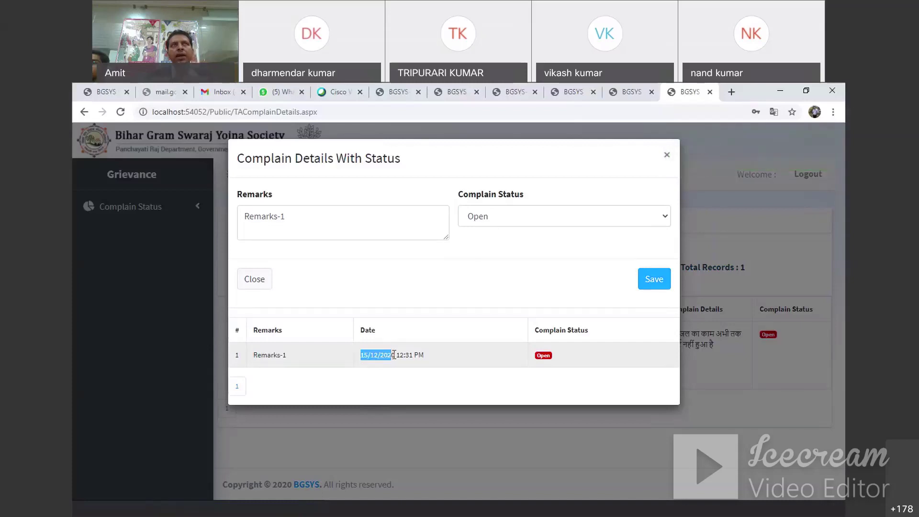
left_click(420, 358)
left_click_drag(400, 355, 425, 358)
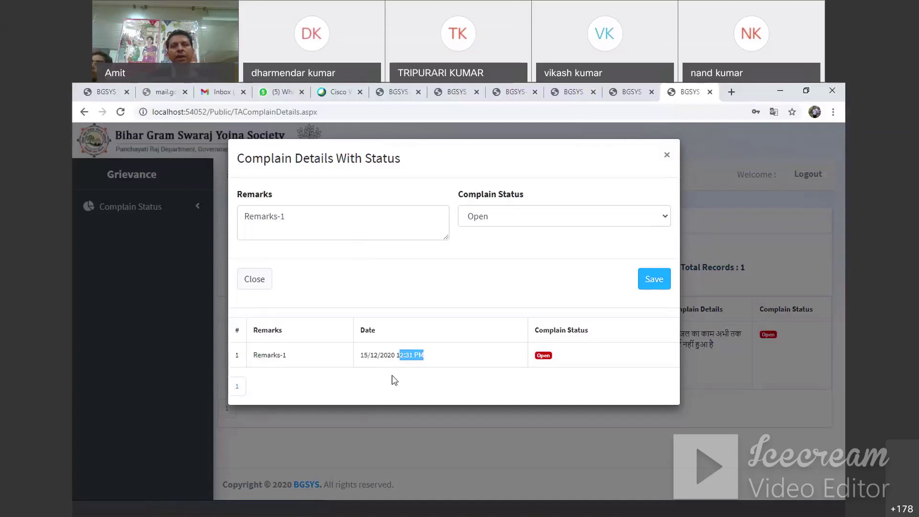
left_click(297, 355)
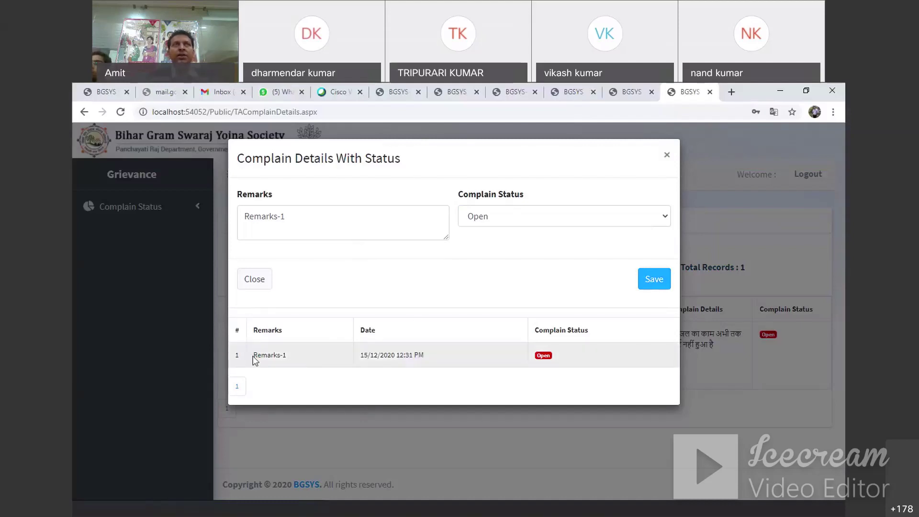
- Save a second remark, "Remarks-2", on the GHOSHI complaint with the status Open
left_click(321, 220)
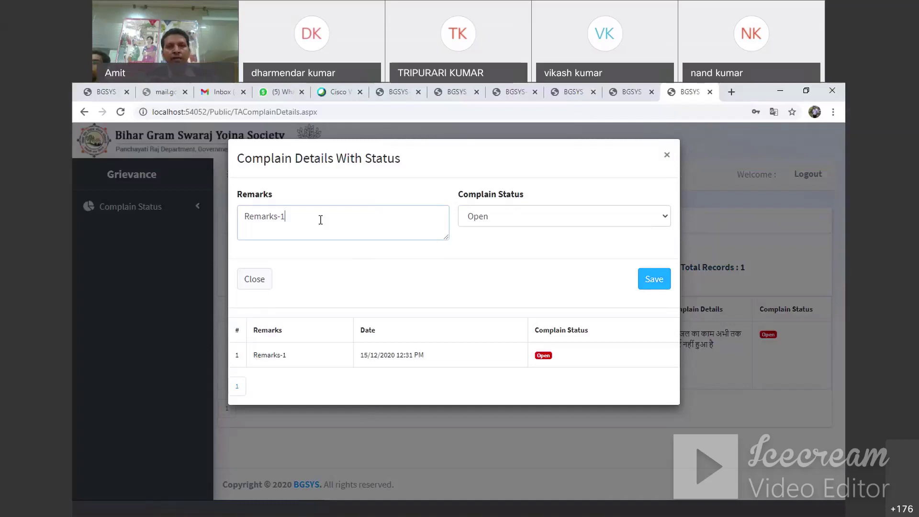
key("BackSpace")
type("2")
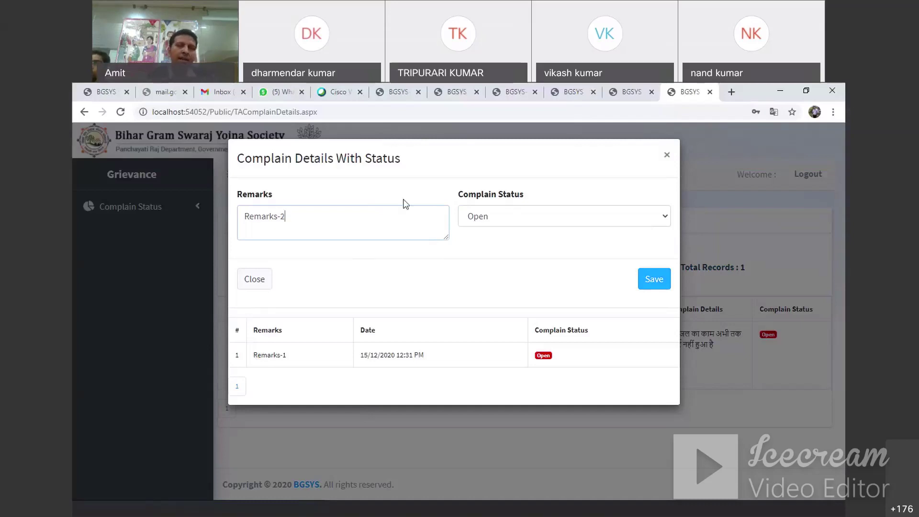
left_click(519, 216)
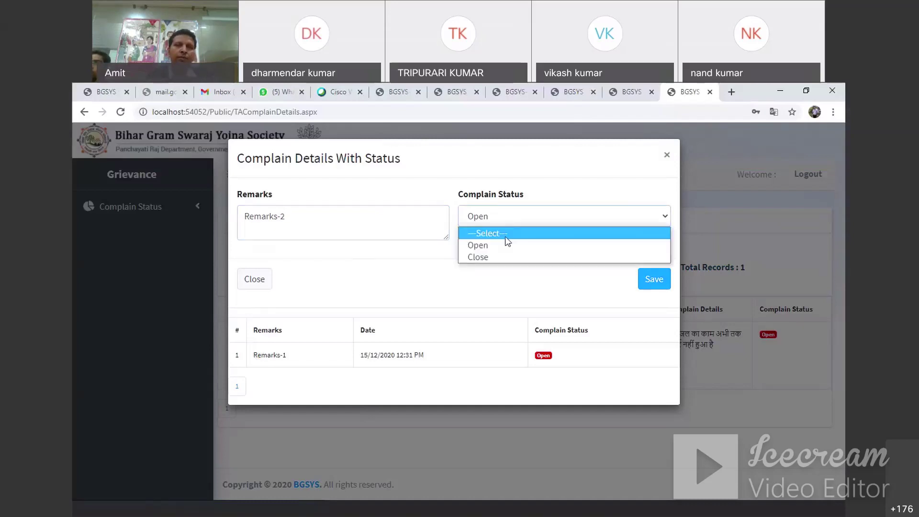
left_click(507, 245)
left_click(653, 280)
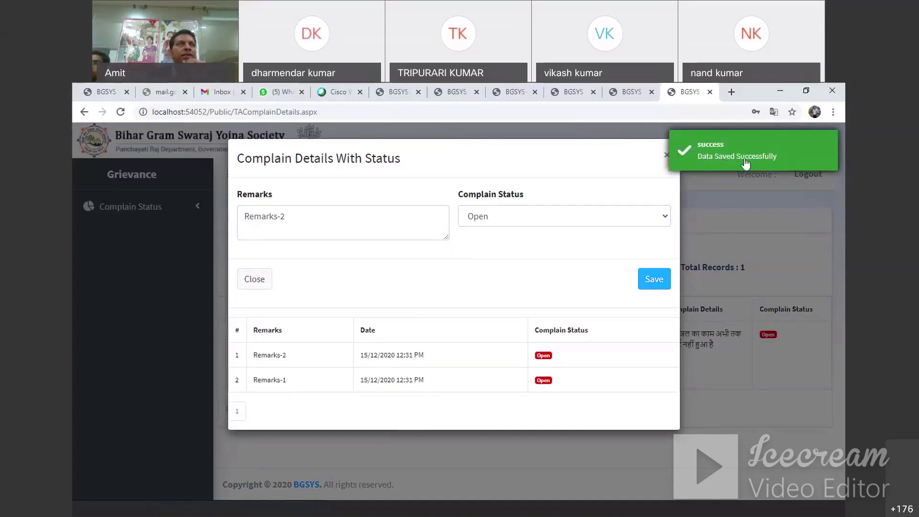
- Save the remark "Remarks-3" with the complaint status Close, and close the complaint's status dialog
left_click(340, 223)
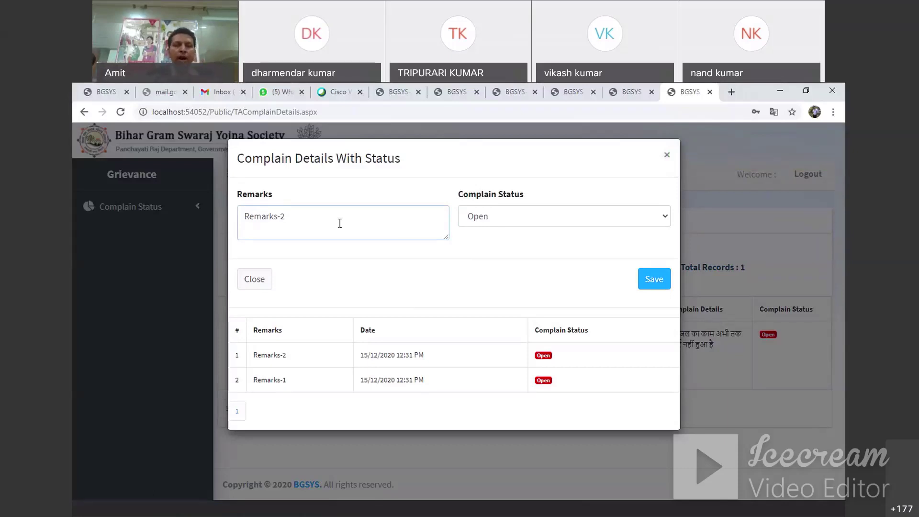
key("BackSpace")
type("3")
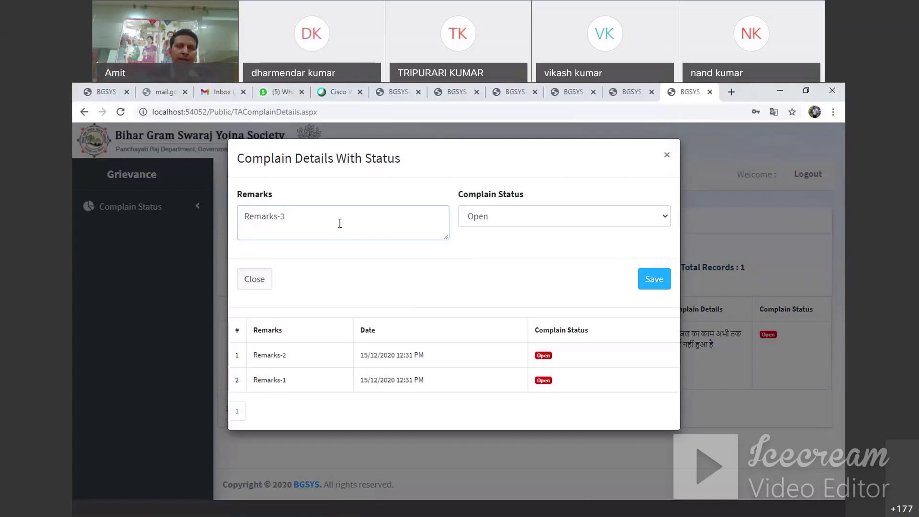
left_click(517, 219)
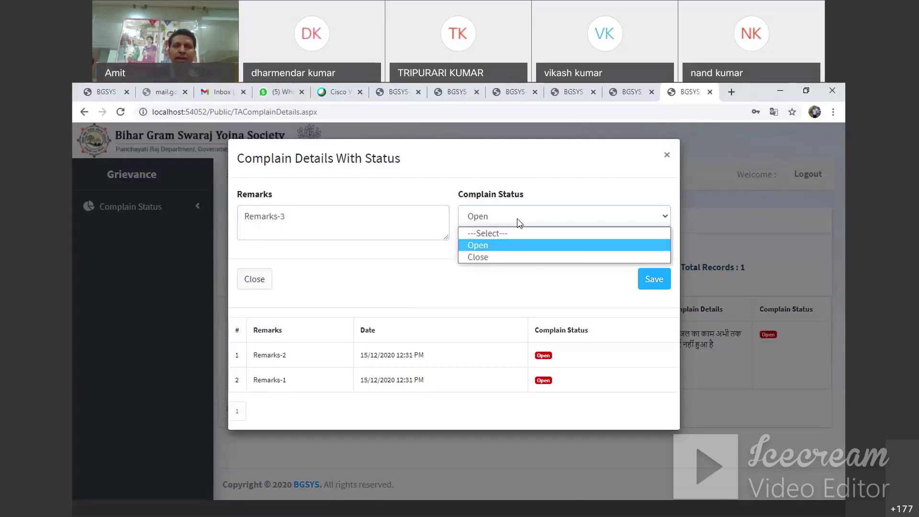
left_click(506, 258)
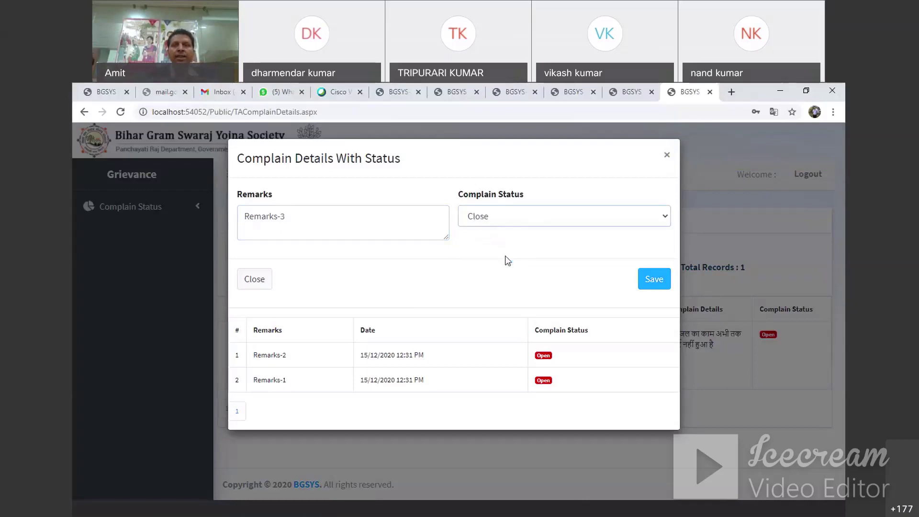
left_click(655, 281)
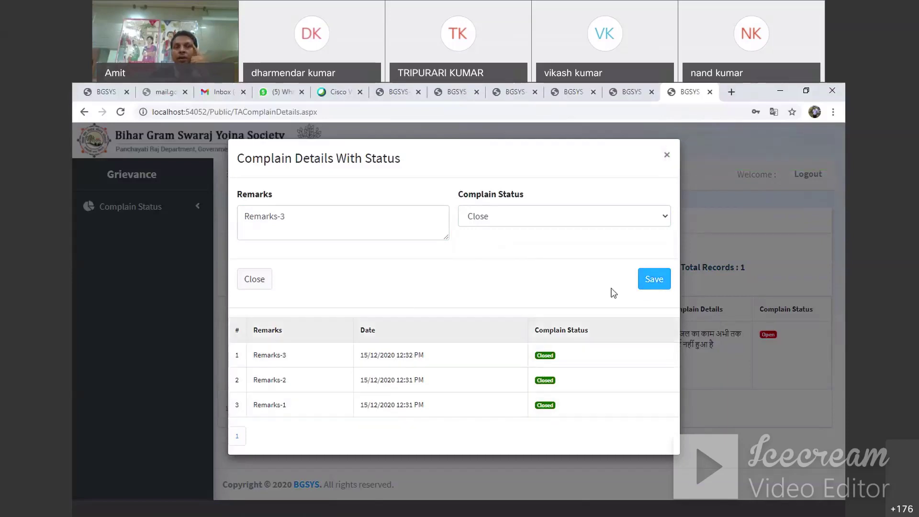
left_click(670, 159)
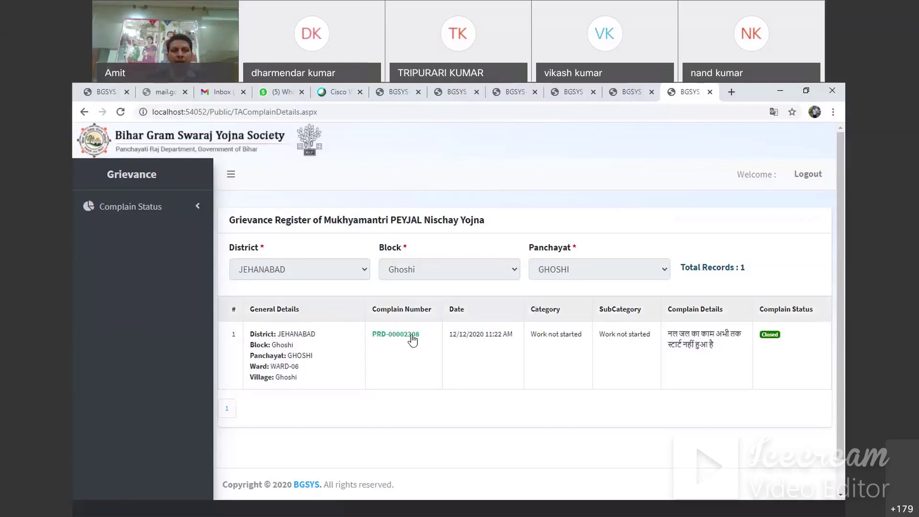
- Highlight the complaint's number in the register, and load the portal home page localhost:54052/Index.aspx in the other register's browser tab
left_click_drag(424, 335, 372, 333)
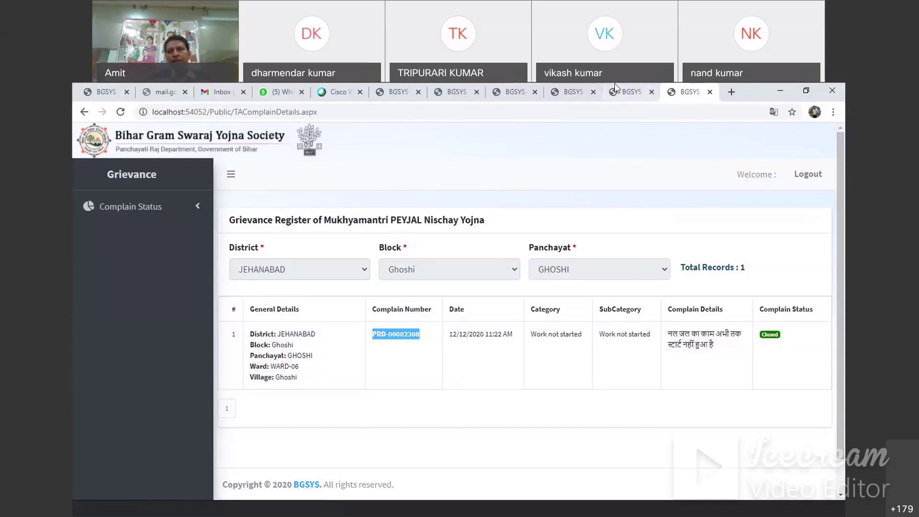
left_click(574, 92)
left_click_drag(210, 111, 328, 115)
type("inde")
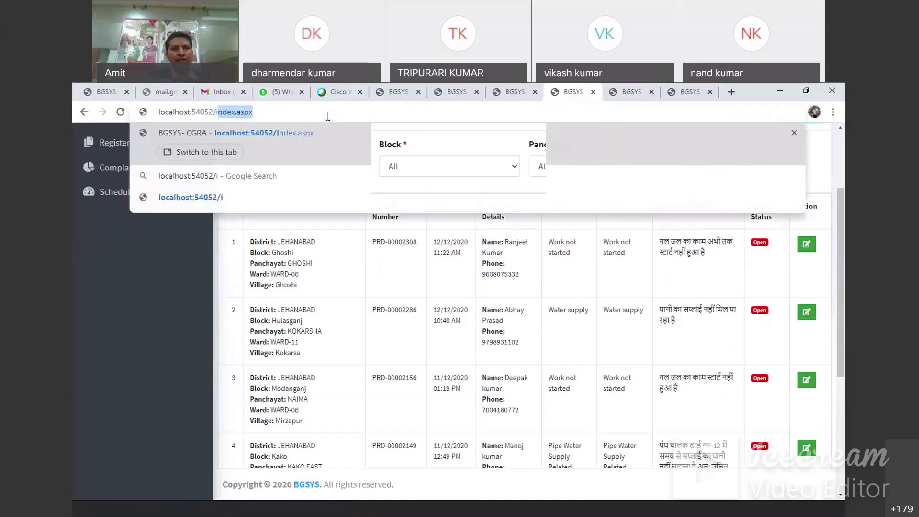
key("Return")
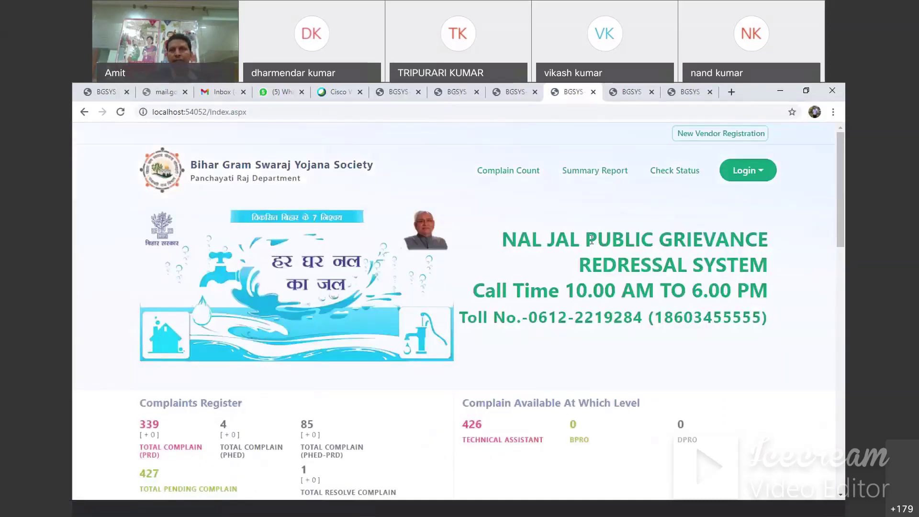
- Open the Complain Count report and look over the total, pending and resolved complaints by district
left_click(538, 173)
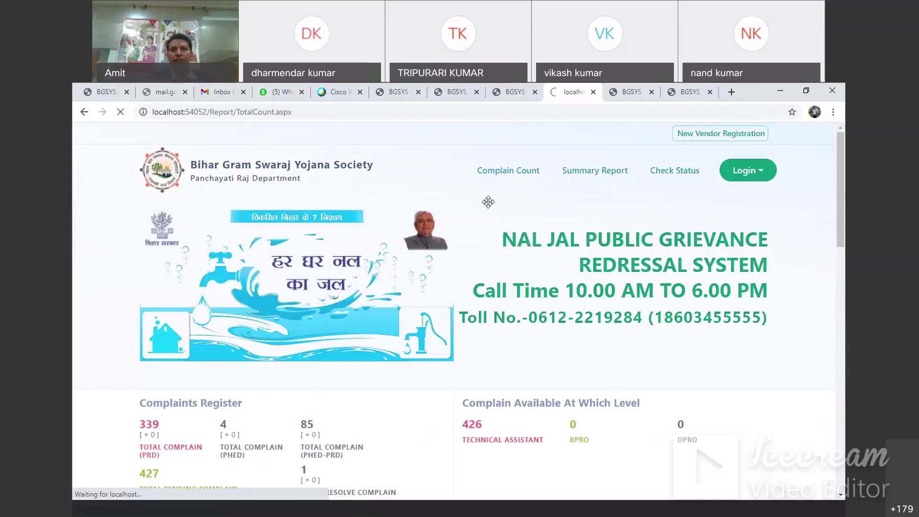
scroll(476, 322, "down", 3)
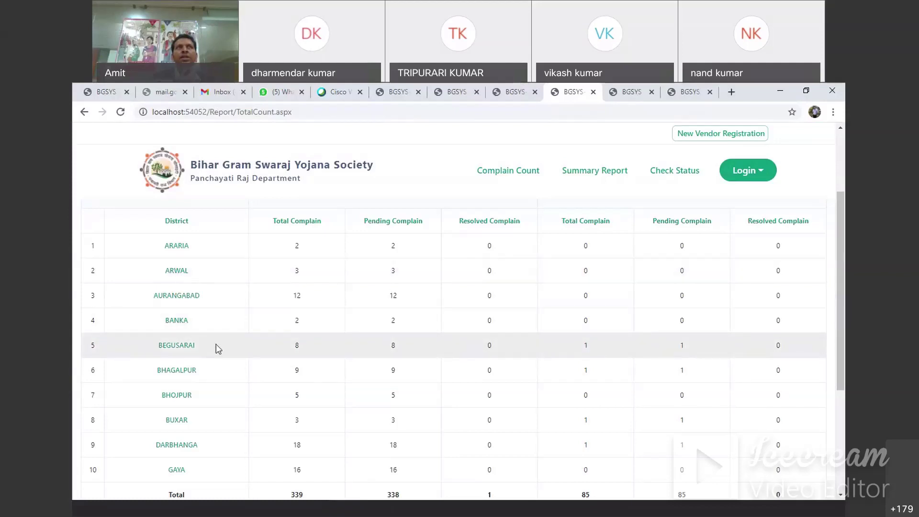
scroll(218, 348, "down", 3)
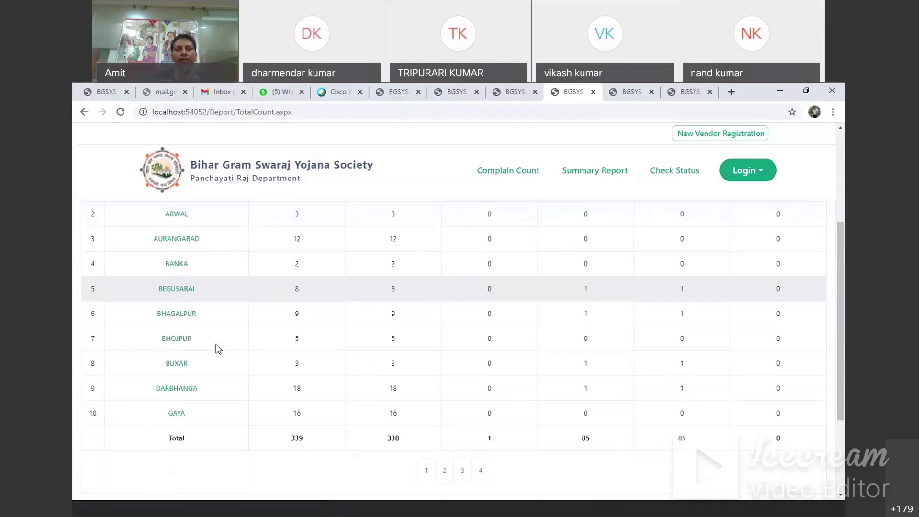
scroll(218, 348, "up", 6)
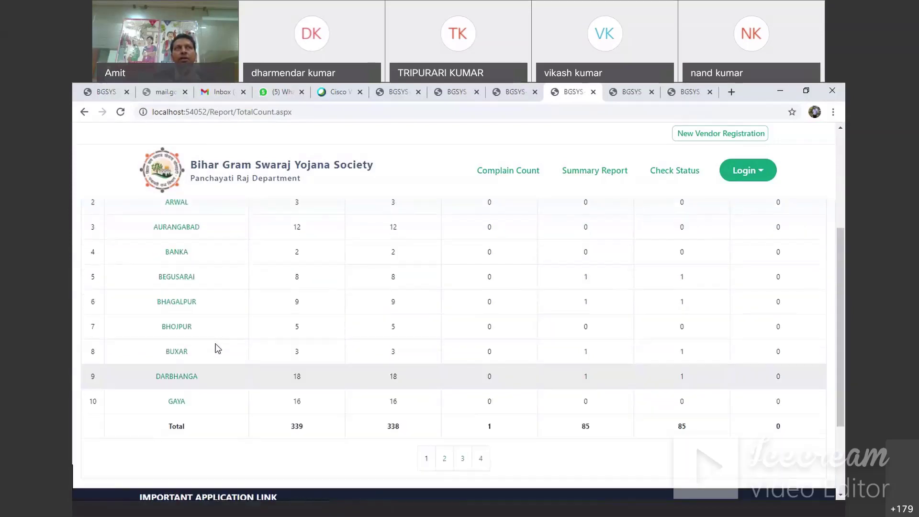
- Open the Summary Report of the complaint register and filter it by the district AURANGABAD
left_click(606, 177)
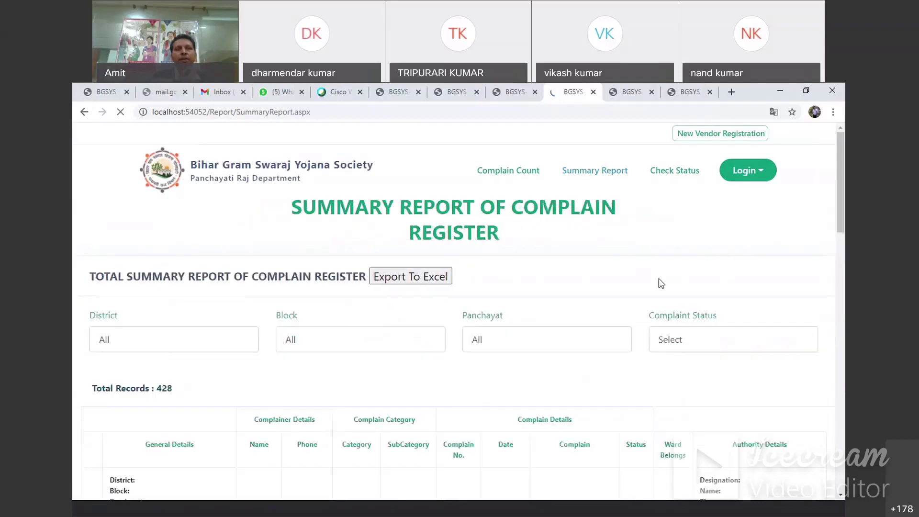
scroll(659, 284, "down", 1)
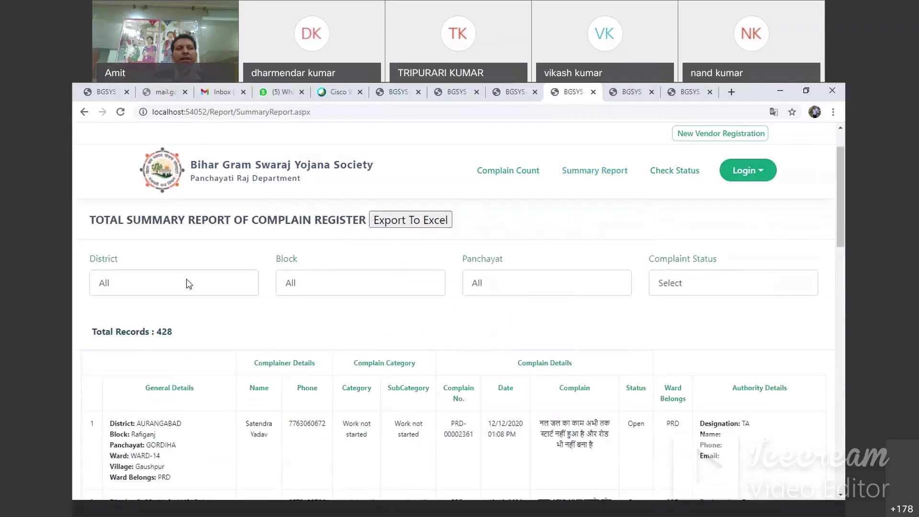
left_click(187, 283)
left_click(170, 343)
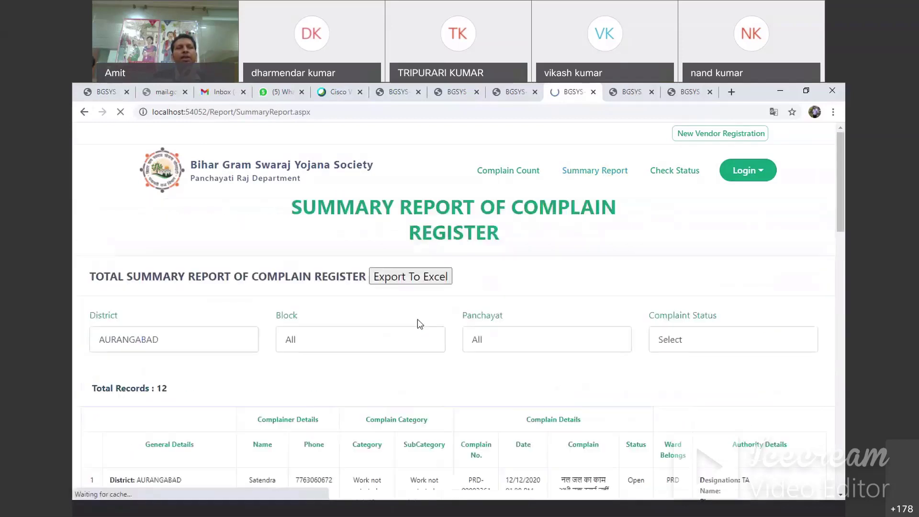
- Go over the first complaint's complainer name, phone, complaint number, date, complaint text and status in the AURANGABAD report
scroll(154, 338, "down", 3)
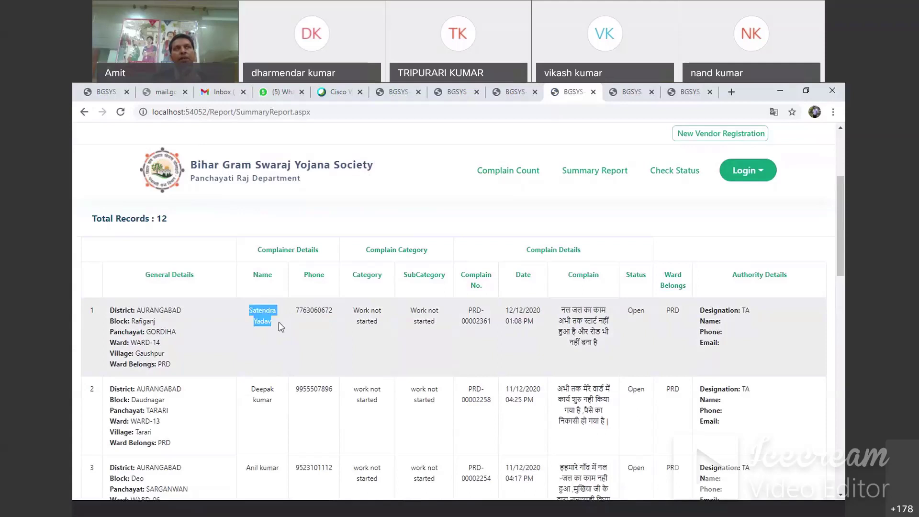
left_click_drag(302, 313, 332, 311)
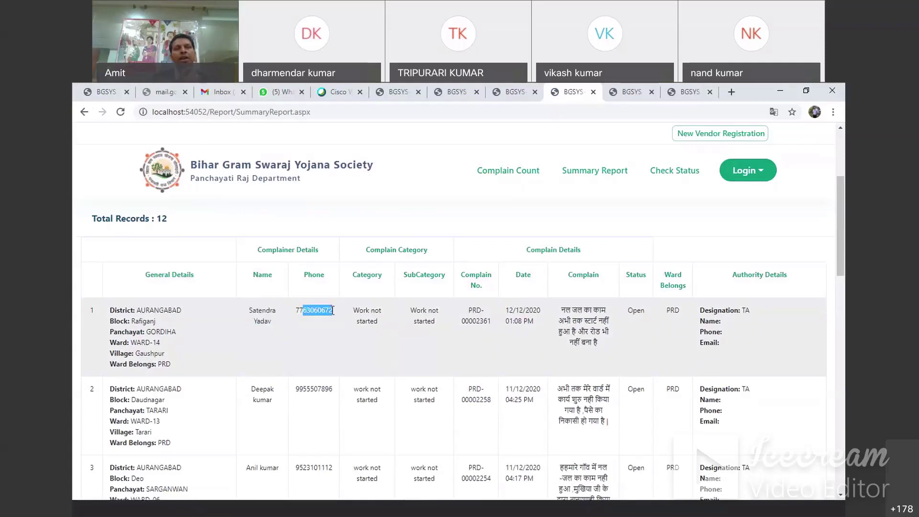
double_click(482, 318)
left_click_drag(506, 312, 533, 321)
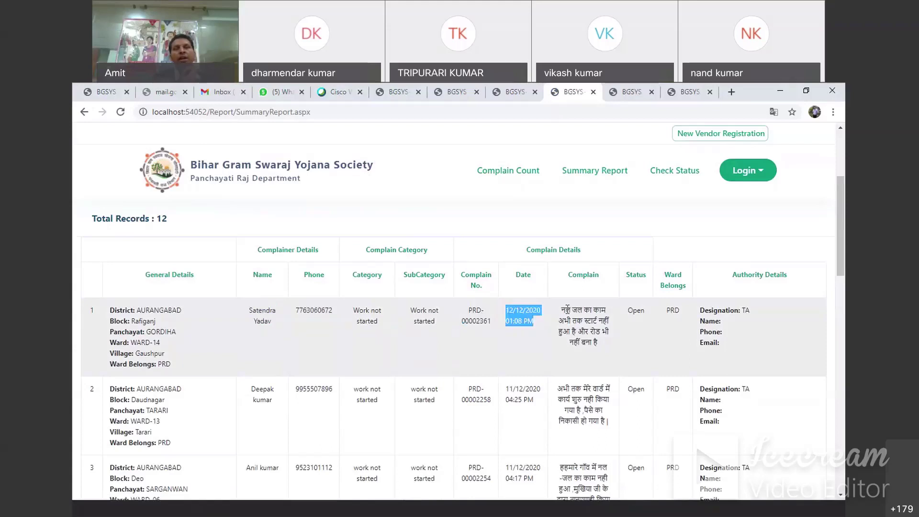
left_click(563, 309)
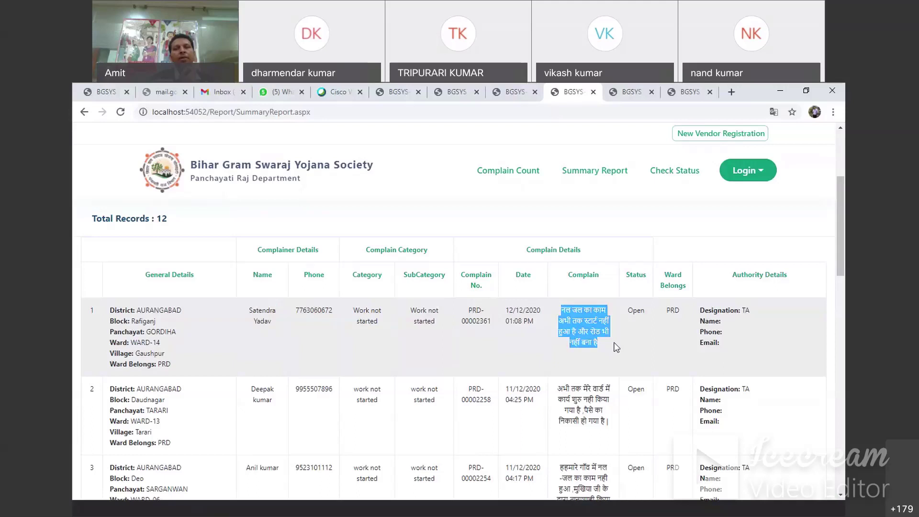
left_click(627, 305)
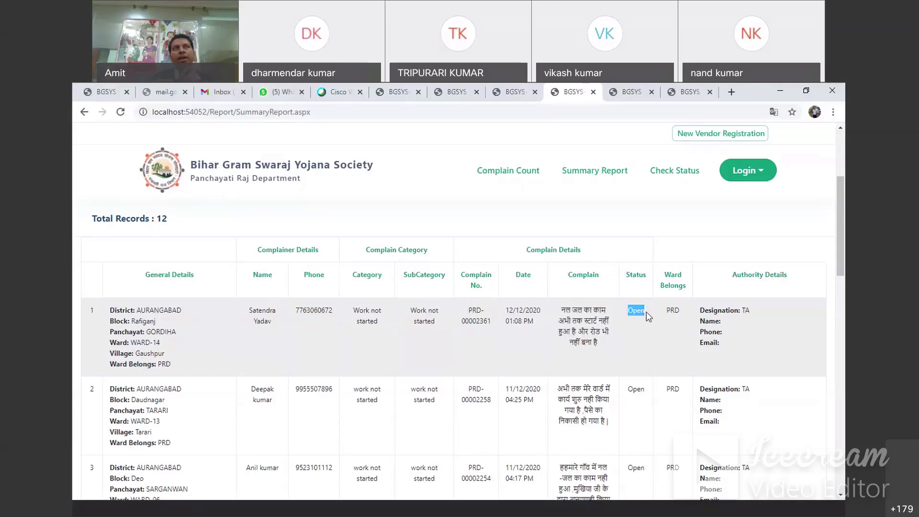
- Change the summary report's district filter to JEHANABAD
scroll(283, 276, "up", 2)
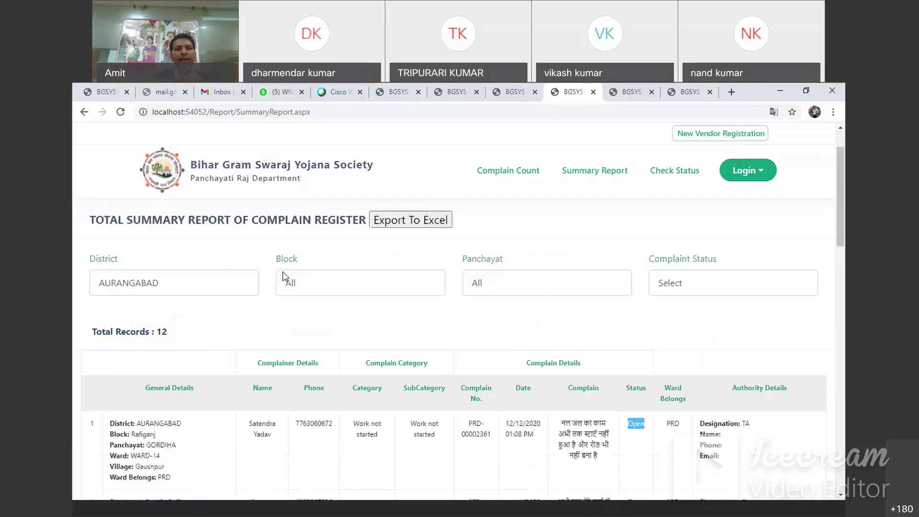
left_click(226, 285)
key("j")
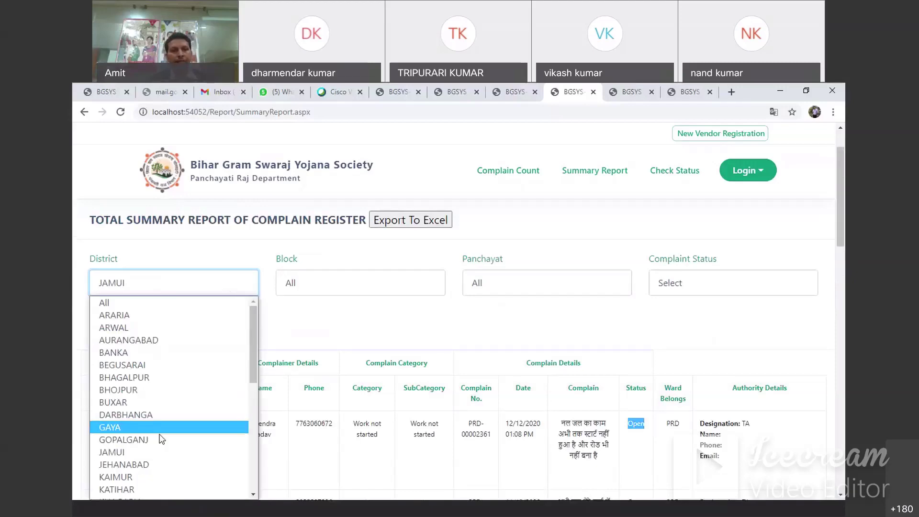
left_click(159, 463)
- Find the GHOSHI complaint in the JEHANABAD report and check its details and status
scroll(432, 339, "down", 5)
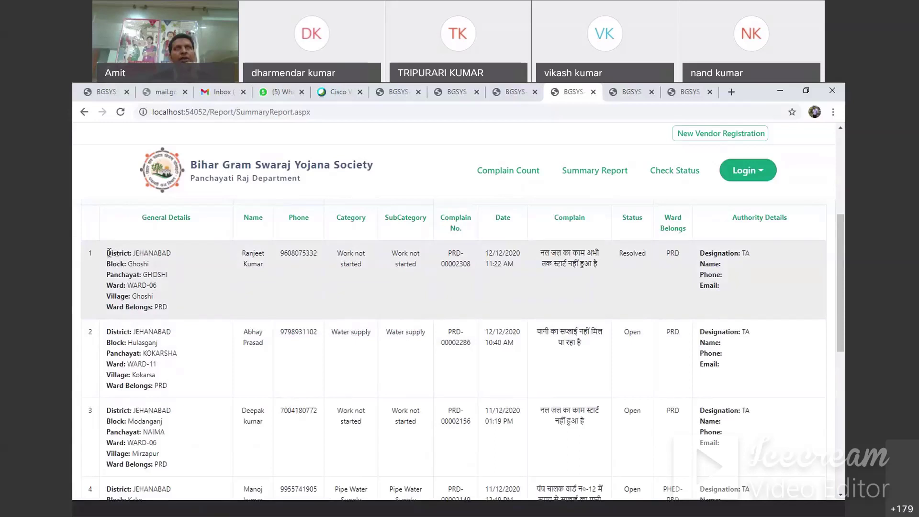
left_click_drag(108, 253, 601, 285)
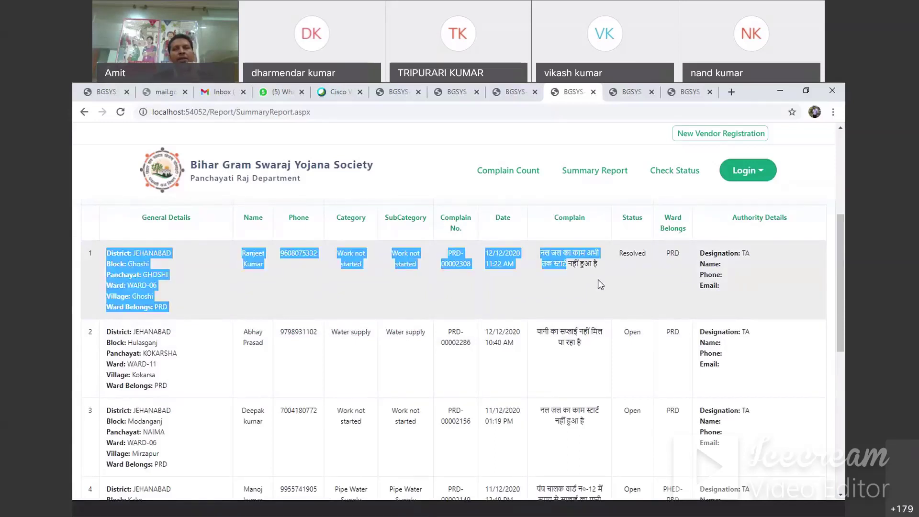
left_click(600, 284)
double_click(636, 253)
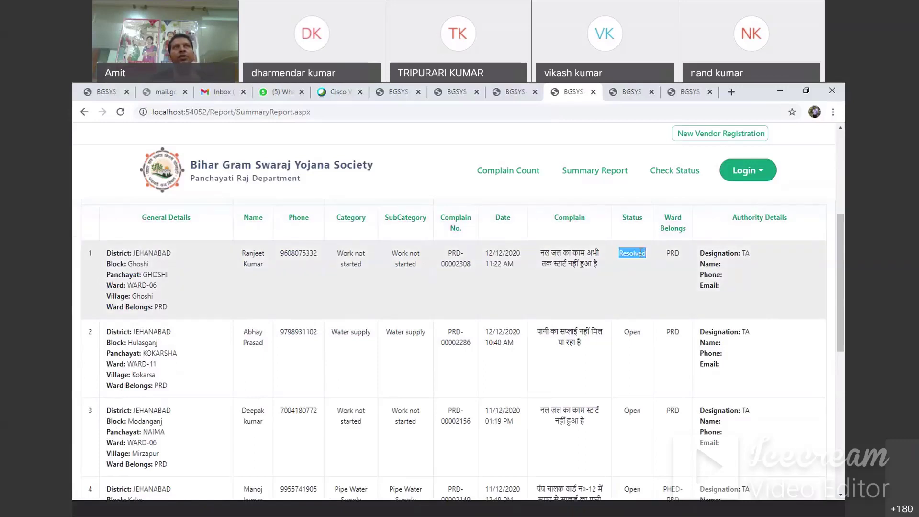
left_click(643, 254)
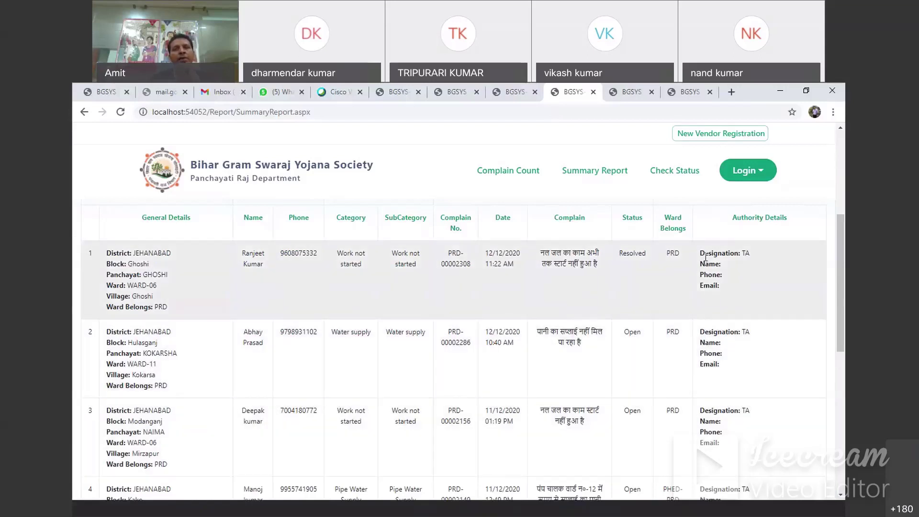
- Examine the Authority Details column, comparing the designation on the GHOSHI complaint with that on the MURHARA complaint
left_click_drag(732, 217, 762, 228)
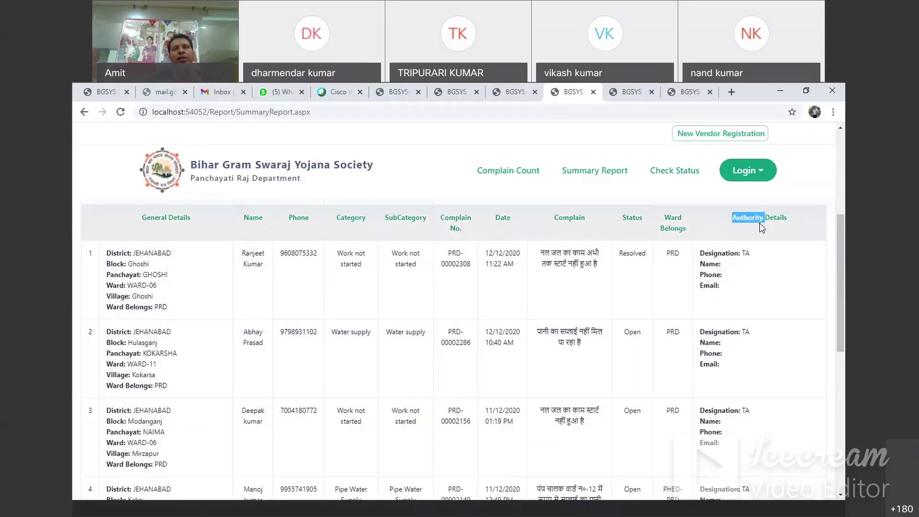
left_click_drag(699, 253, 754, 254)
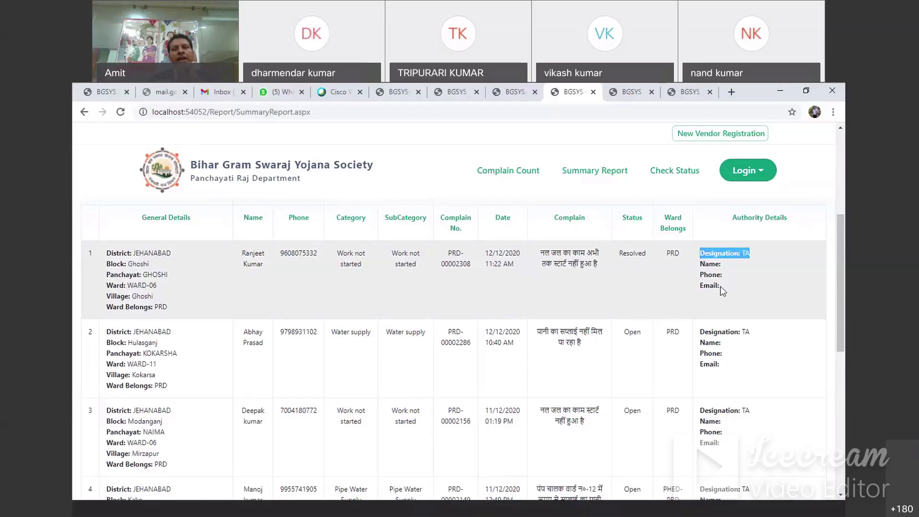
scroll(719, 287, "down", 6)
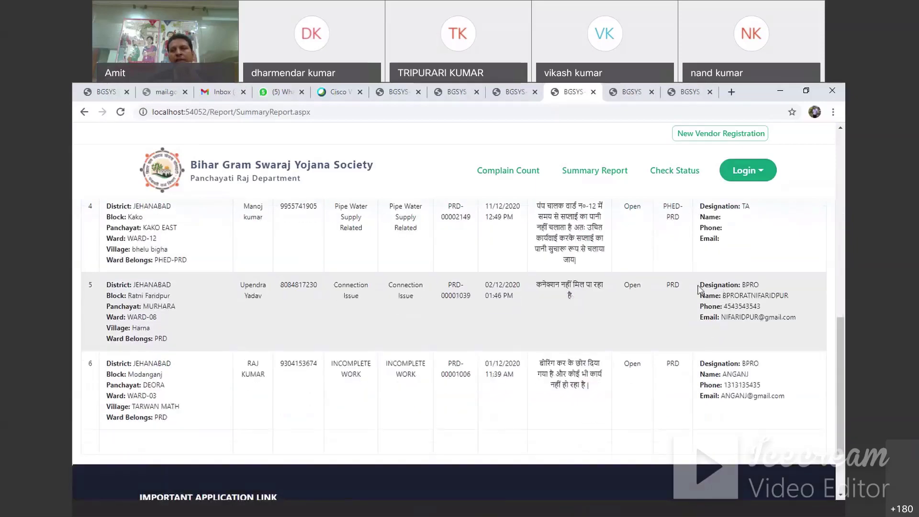
left_click_drag(698, 286, 760, 285)
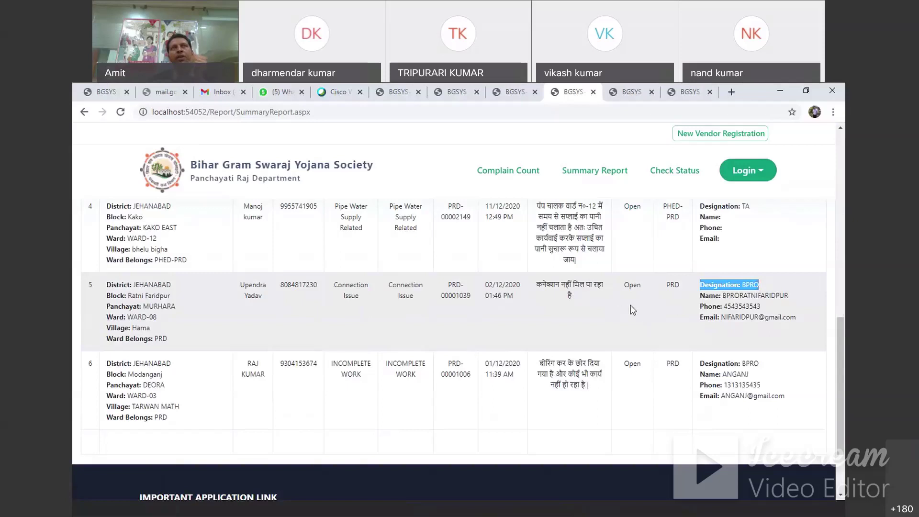
- Go over the authority's name and email on the MURHARA complaint in the JEHANABAD report
left_click_drag(729, 285, 767, 294)
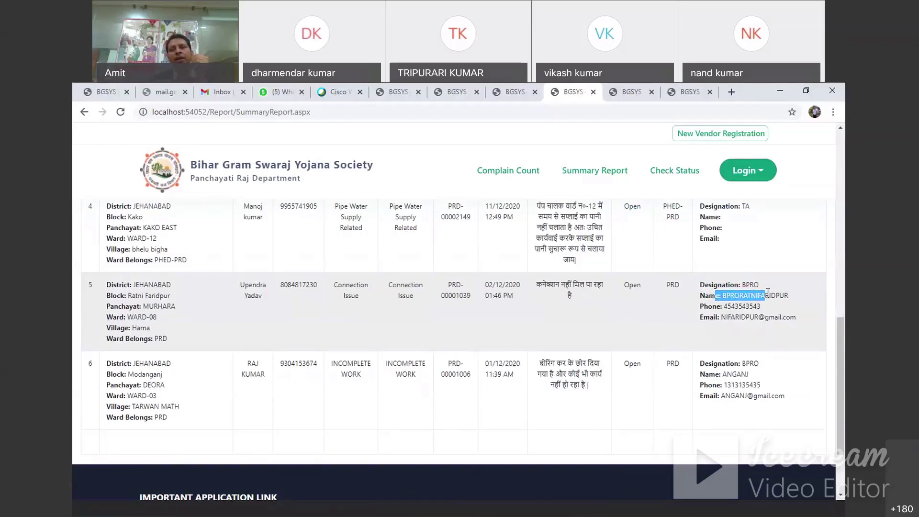
left_click_drag(699, 318, 790, 313)
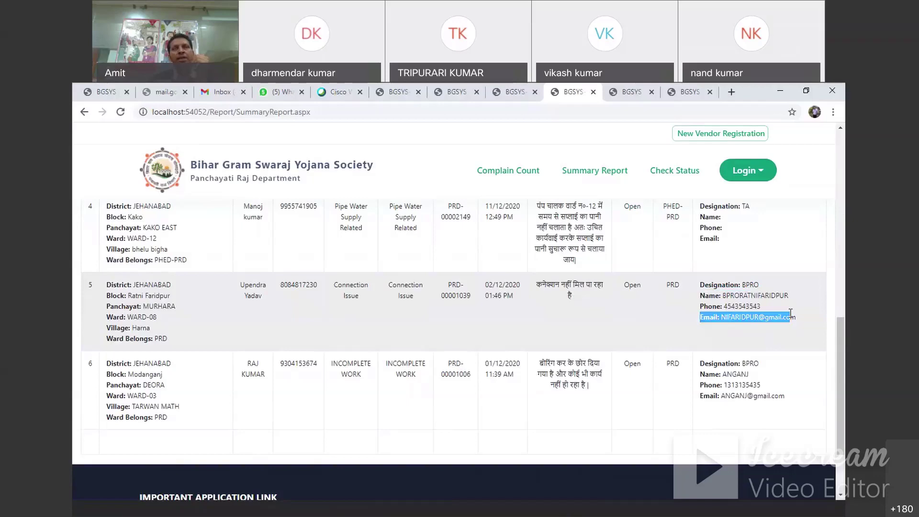
- Copy the complaint number of the resolved GHOSHI complaint from the JEHANABAD report
scroll(790, 314, "up", 10)
scroll(624, 334, "down", 2)
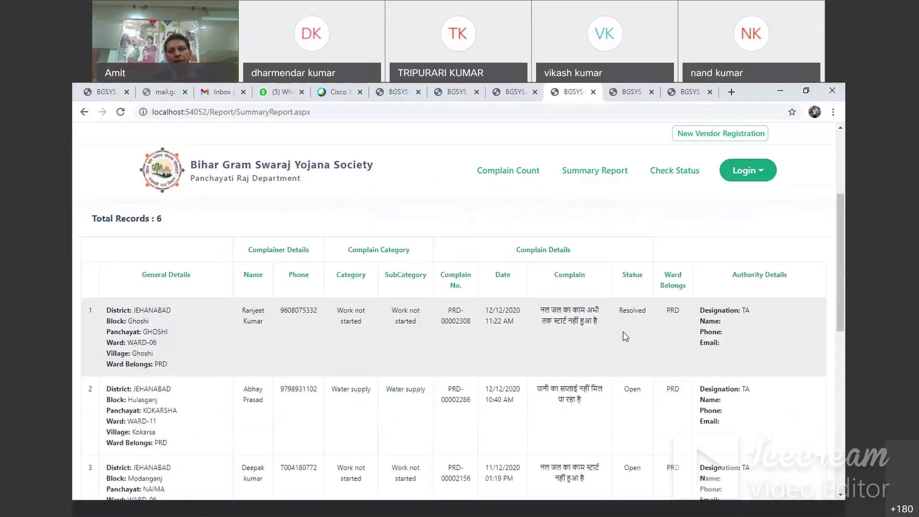
left_click_drag(445, 309, 470, 318)
key("ctrl+c")
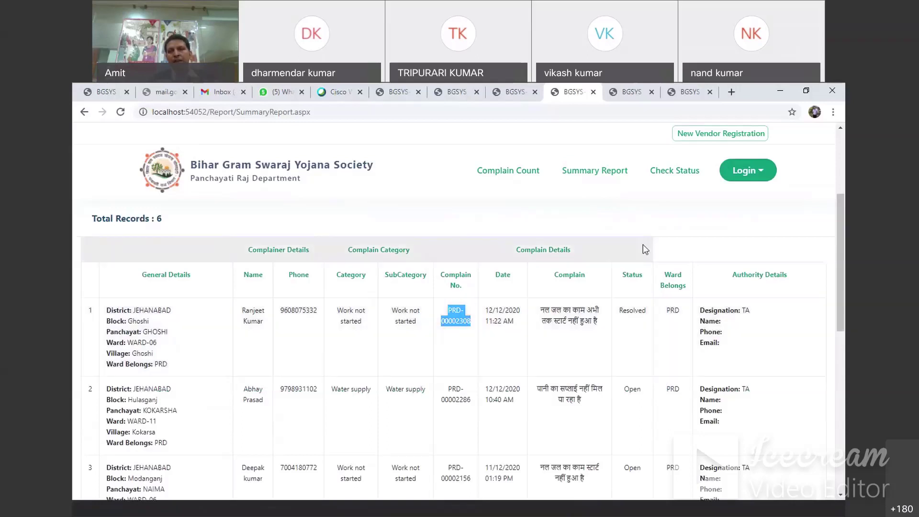
left_click(692, 176)
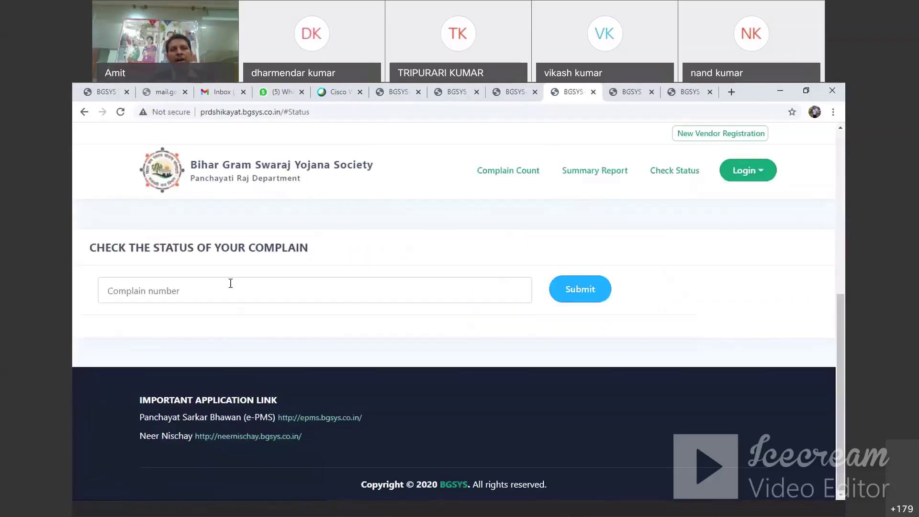
left_click(370, 290)
left_click(85, 113)
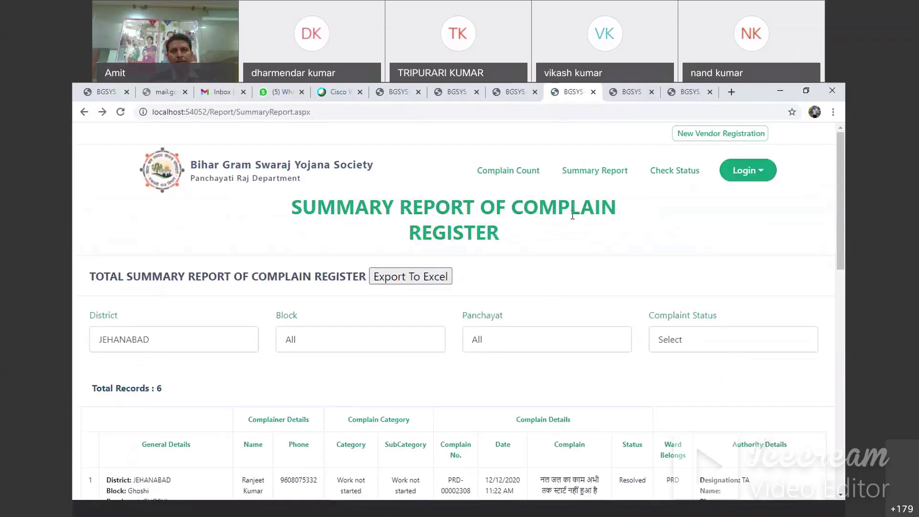
- Open the local site's home page at localhost:54052/Index.aspx
left_click_drag(210, 112, 311, 113)
type("in")
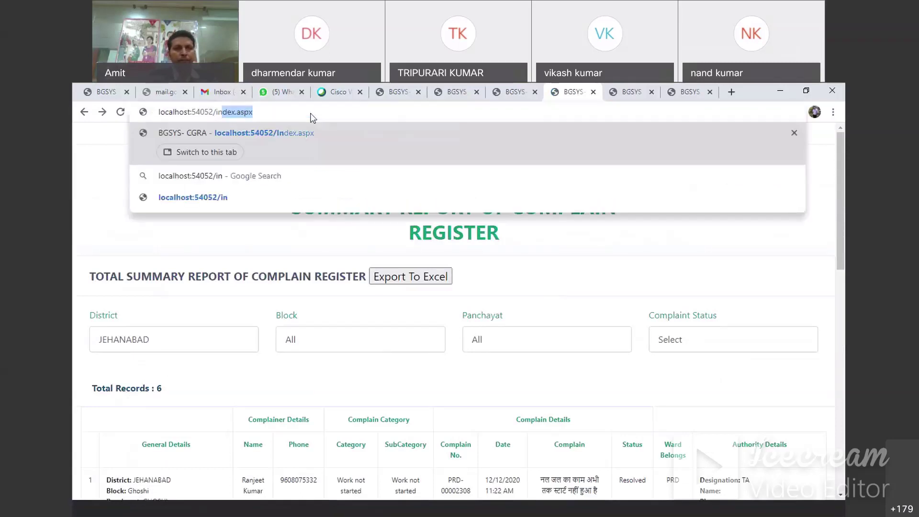
key("Return")
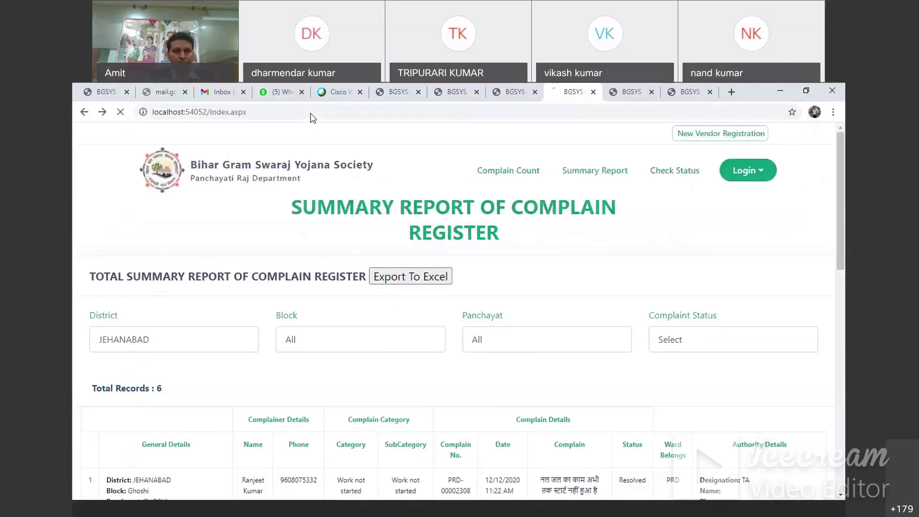
- Look up the GHOSHI complaint's status by submitting its copied complaint number in the home page's status check
scroll(360, 366, "down", 5)
left_click(292, 371)
key("ctrl+v")
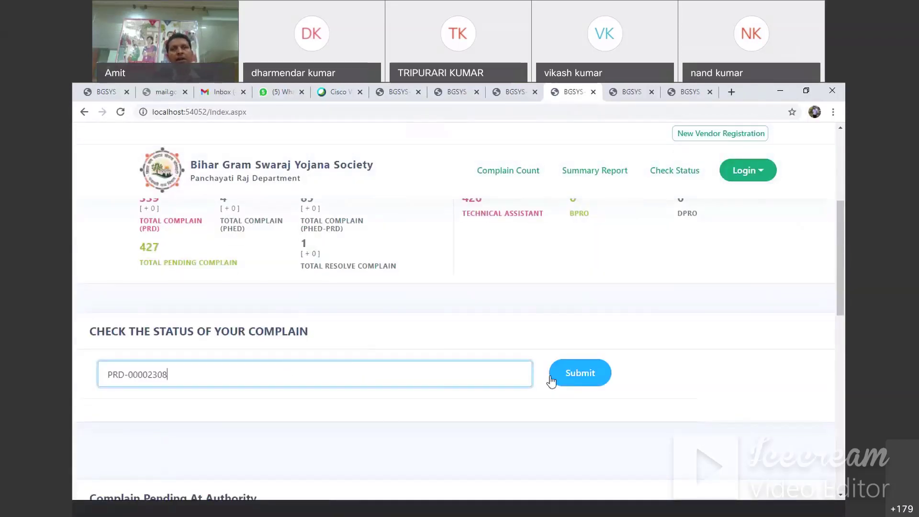
left_click(576, 378)
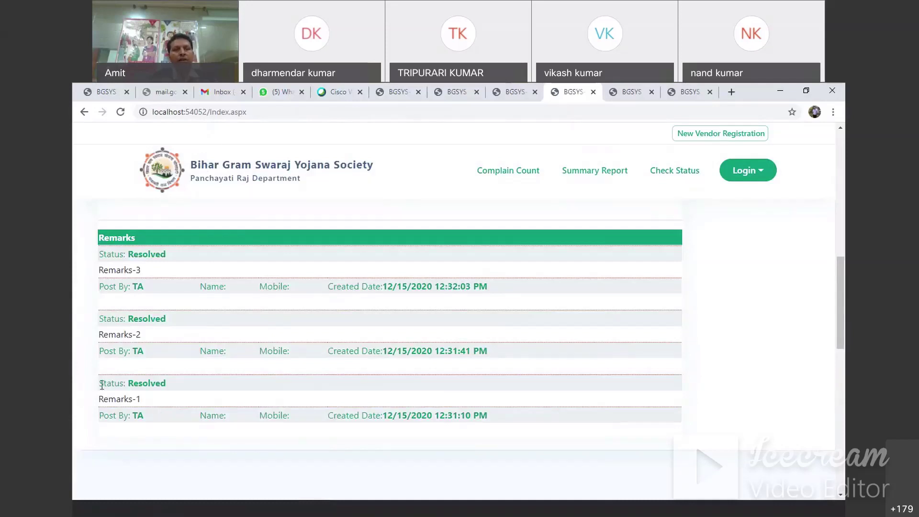
- Go over the status, remark text, posting authority and created date of the Remarks-1 entry in the complaint's remarks history
left_click_drag(102, 385, 167, 387)
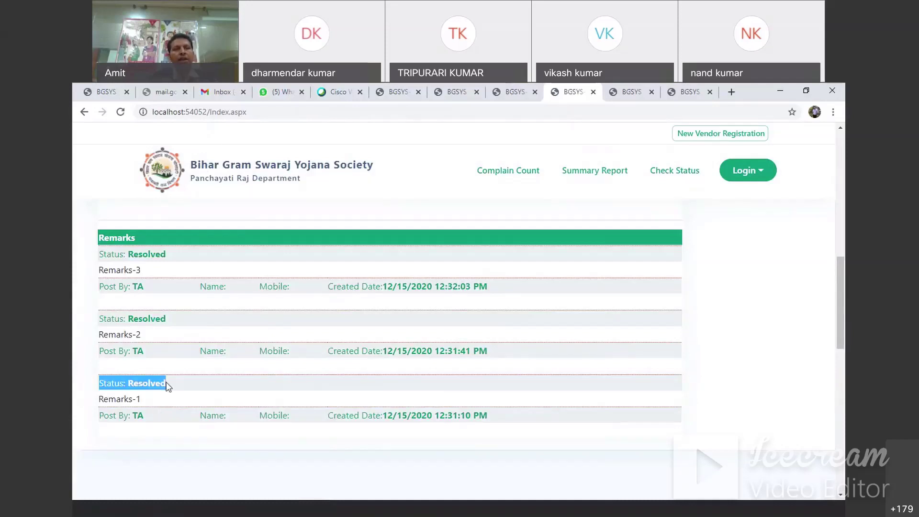
left_click_drag(100, 398, 156, 402)
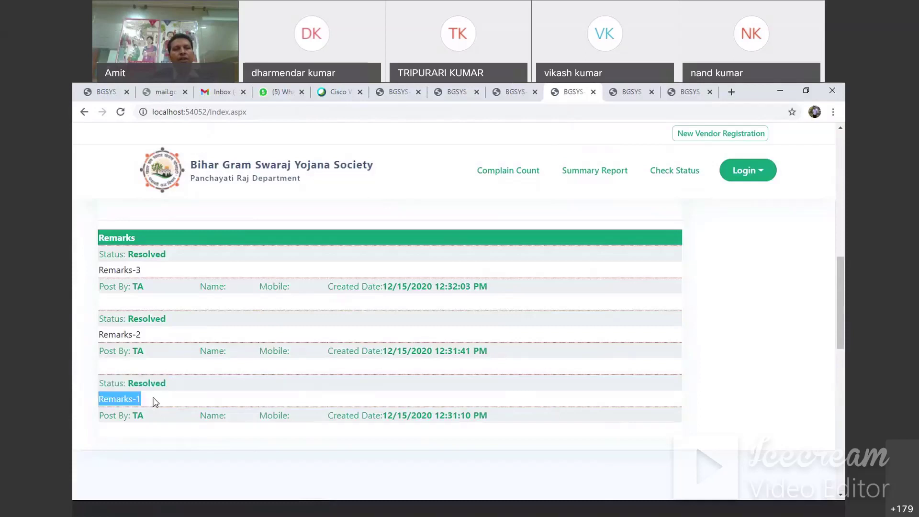
left_click_drag(100, 416, 145, 415)
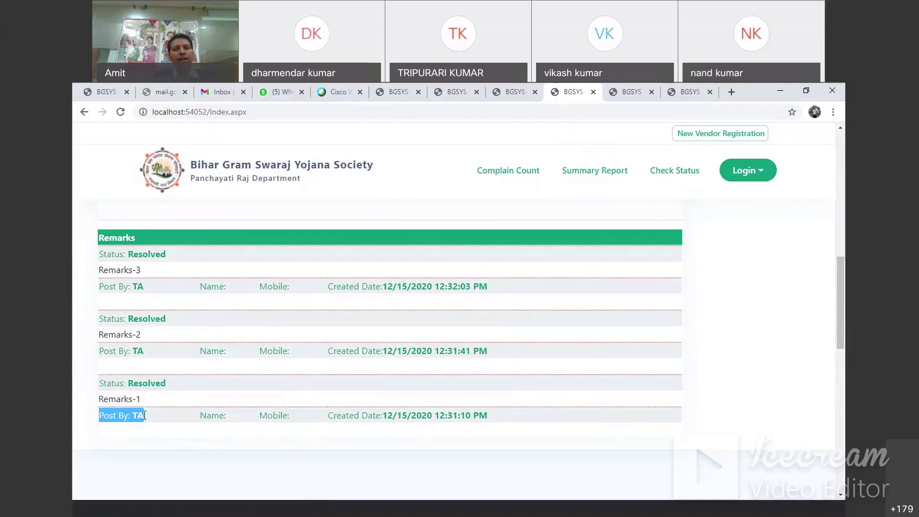
left_click(244, 420)
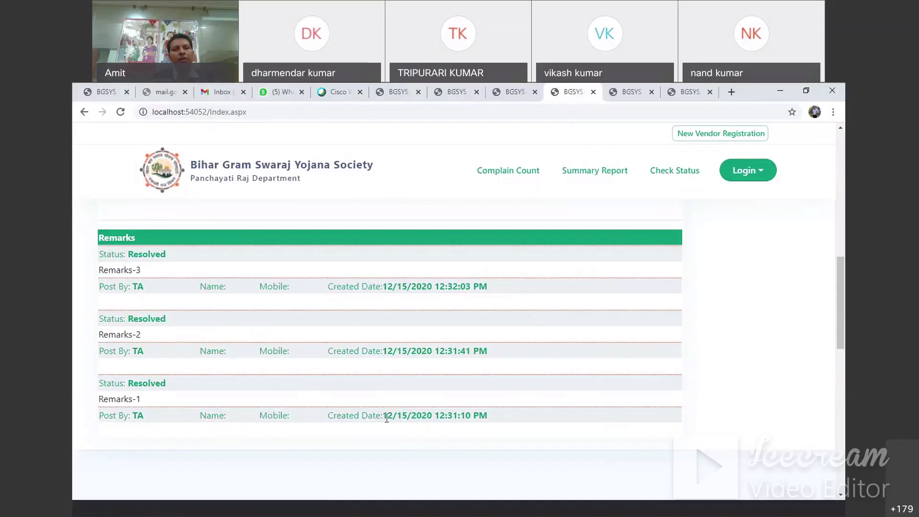
left_click_drag(386, 418, 498, 415)
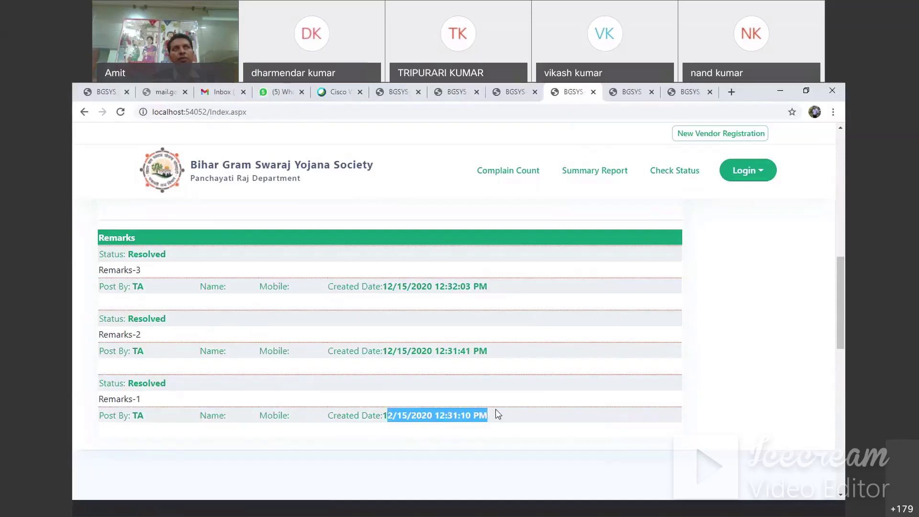
left_click(496, 410)
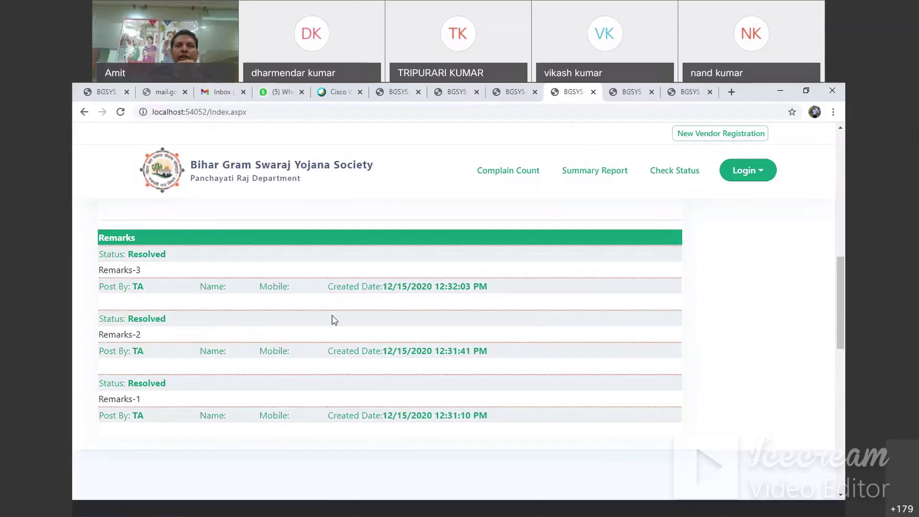
scroll(337, 319, "up", 5)
scroll(337, 319, "up", 5)
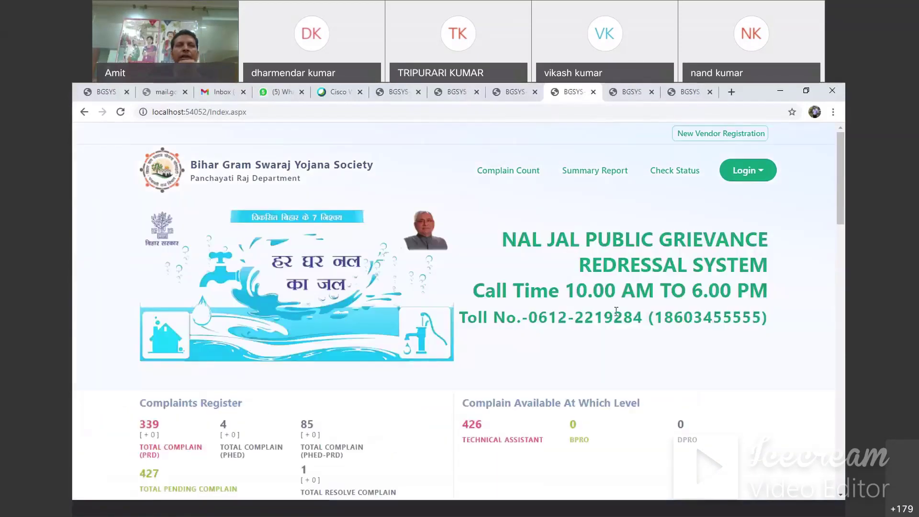